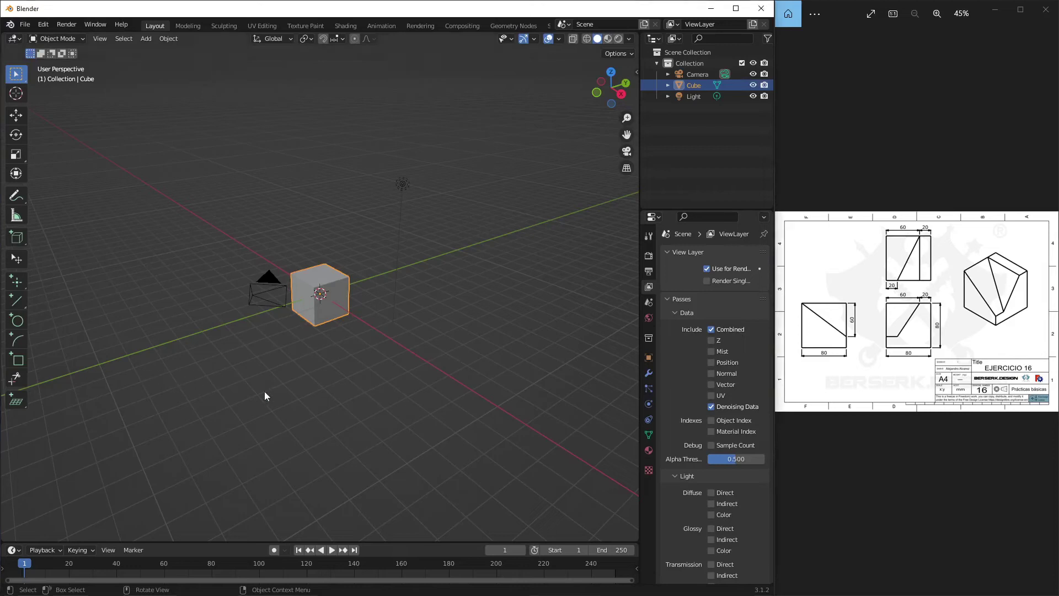
Deselect the cube and zoom the reference drawing onto the EJERCICIO 16 isometric view and title block
click(264, 395)
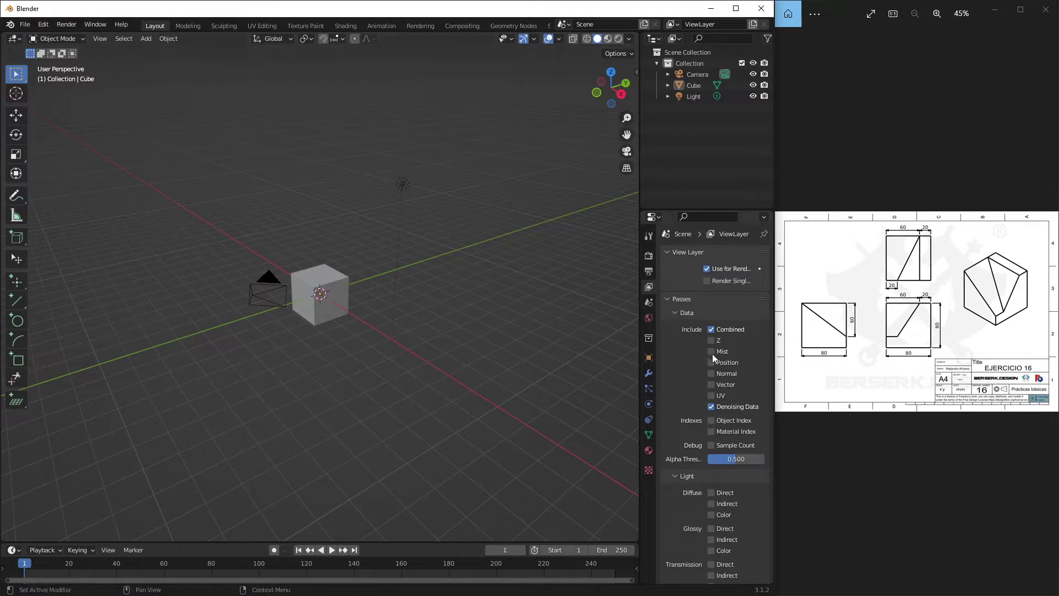
scroll(up, 3)
scroll(up, 3)
scroll(up, 3)
drag(972, 314, 872, 317)
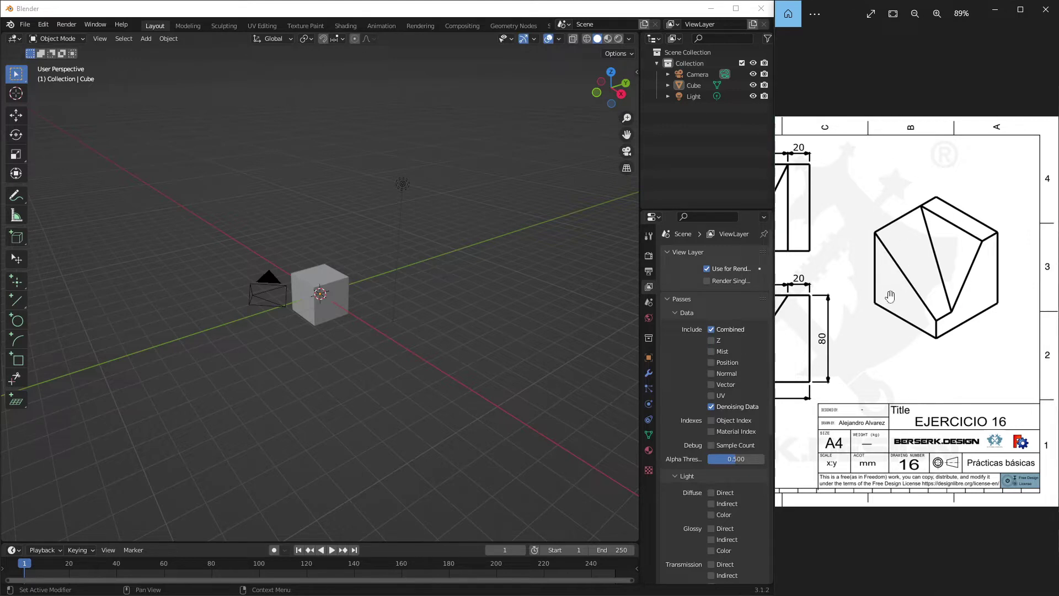
click(252, 339)
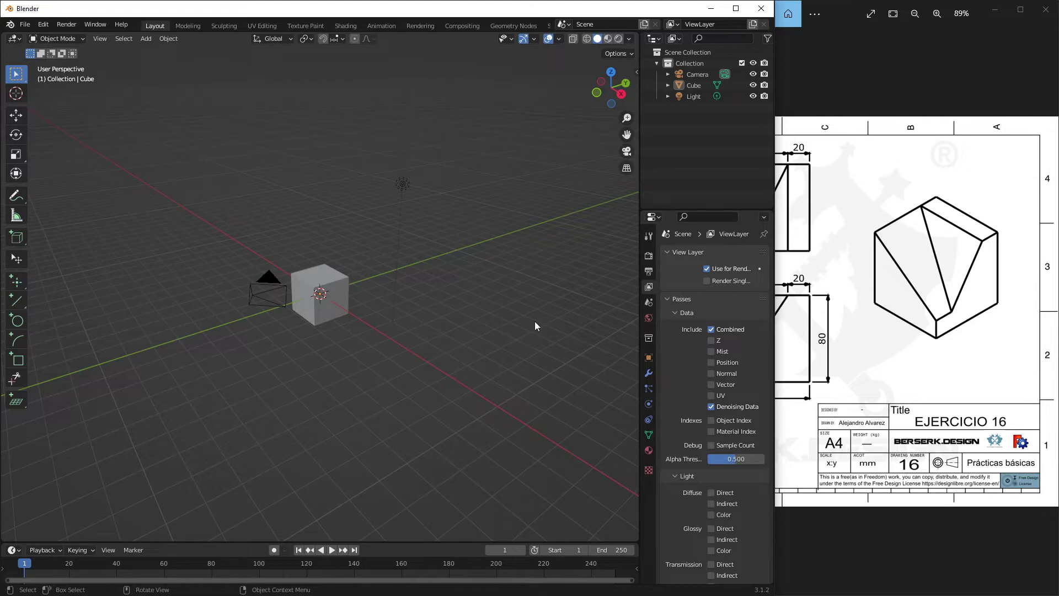
Delete the default camera, cube and light from the scene
drag(441, 253, 383, 320)
scroll(down, 3)
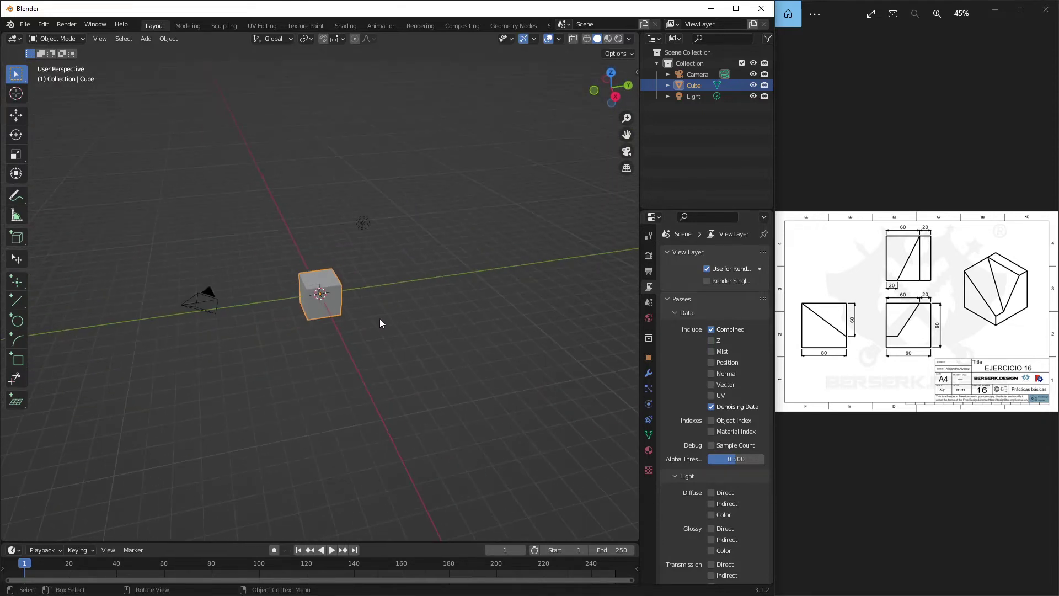
scroll(down, 3)
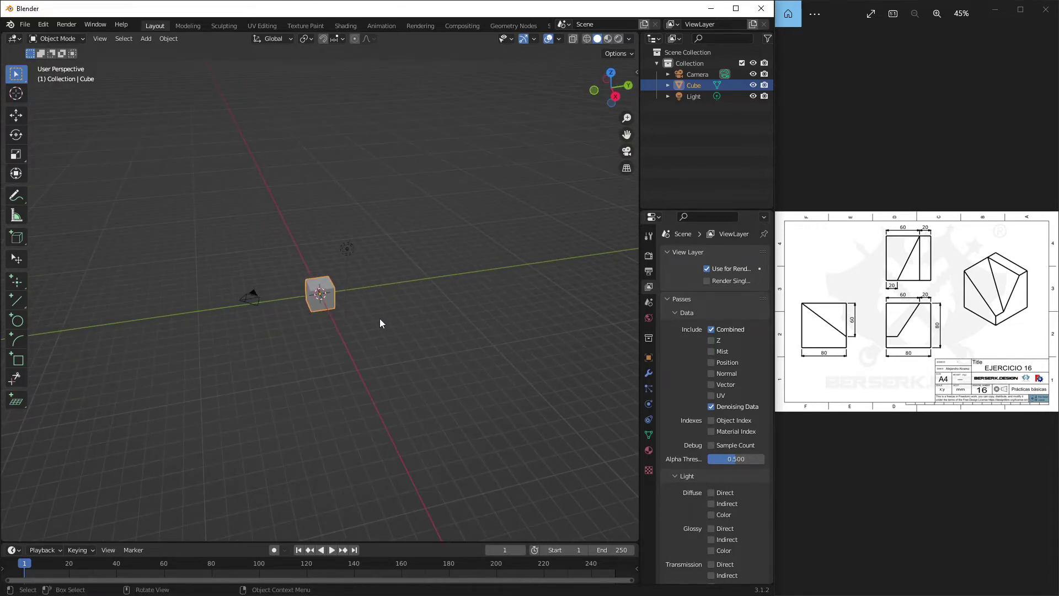
key(a)
key(x)
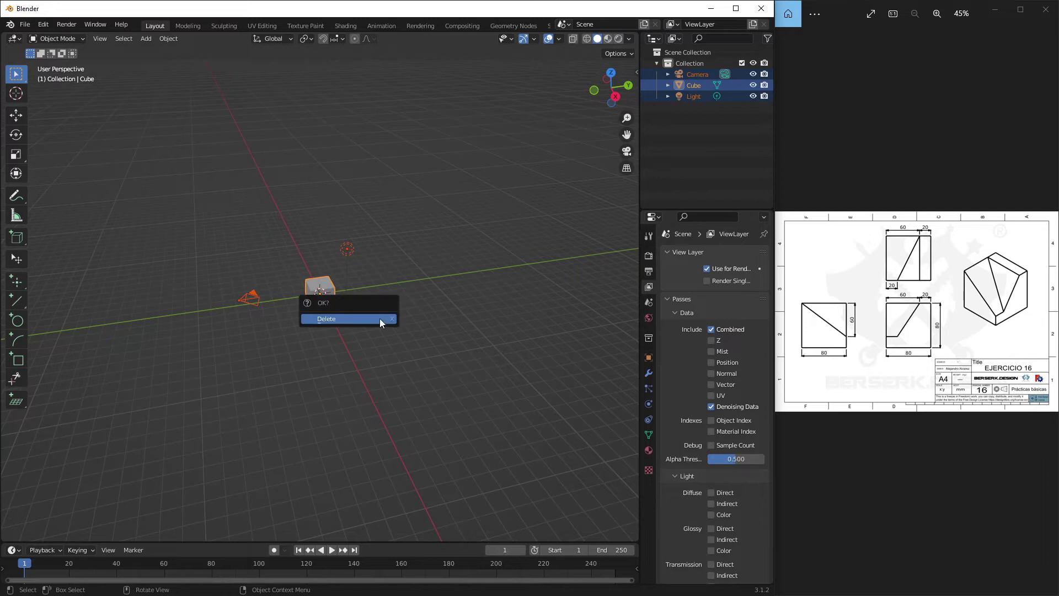
click(379, 319)
Add a new CAD Sketcher sketch on the front workplane
key(shift+a)
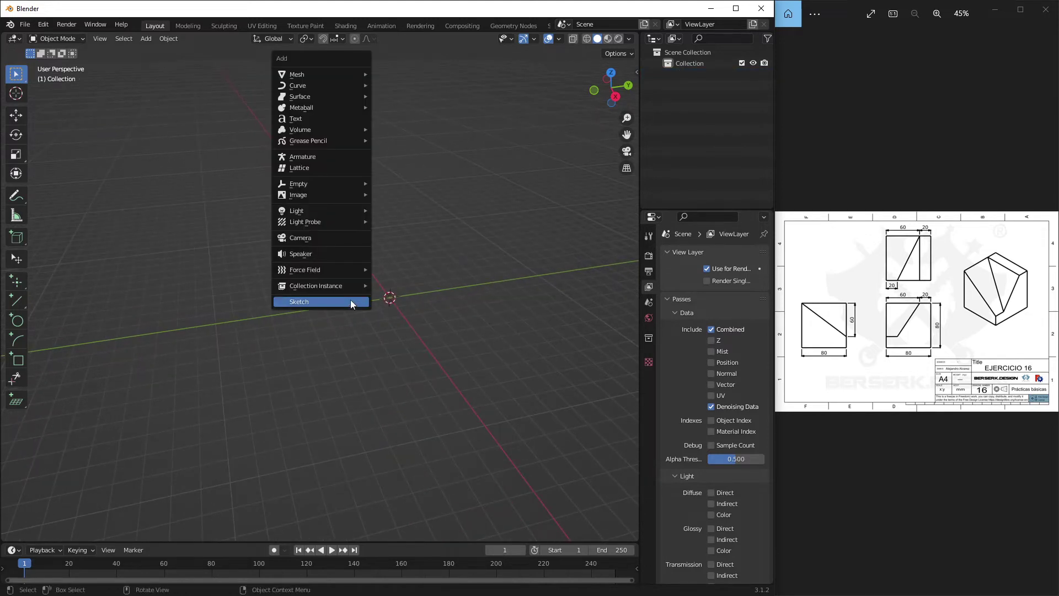
click(351, 302)
drag(352, 304, 299, 185)
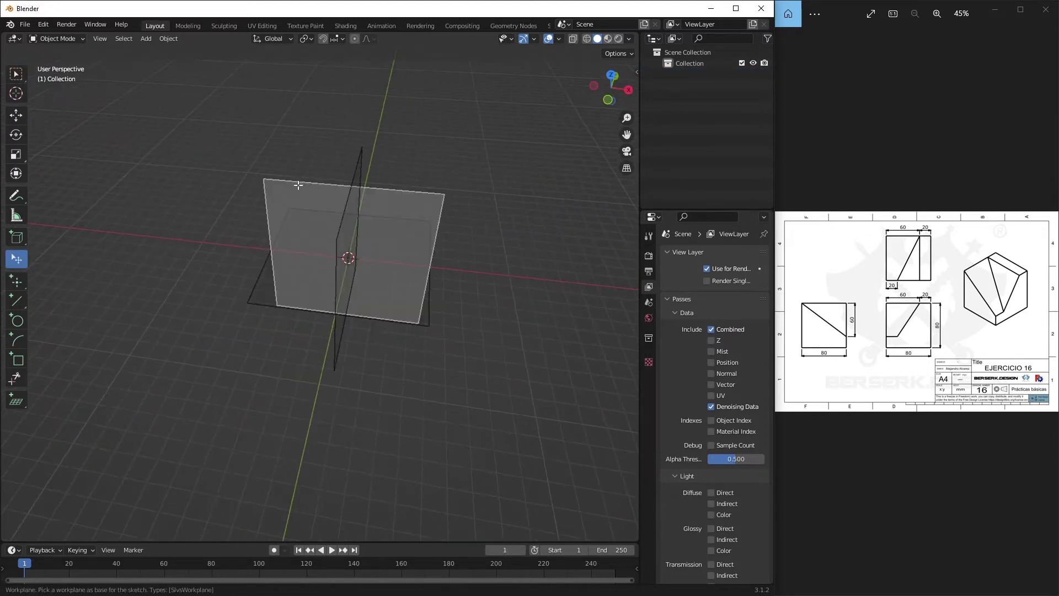
click(299, 185)
drag(313, 252, 355, 303)
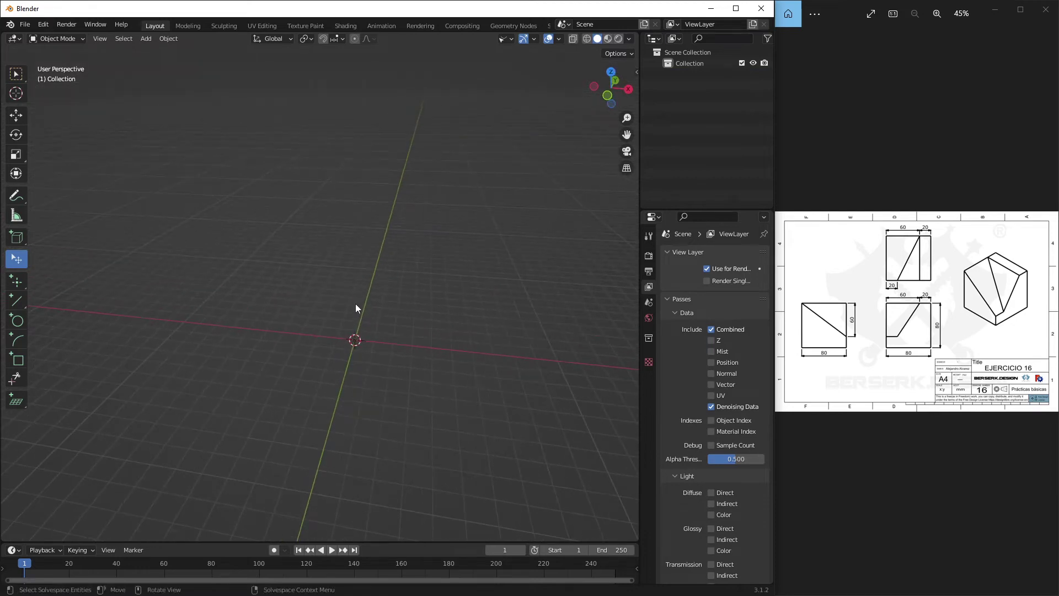
Draw a rectangle across the sketch plane
key(r)
click(254, 316)
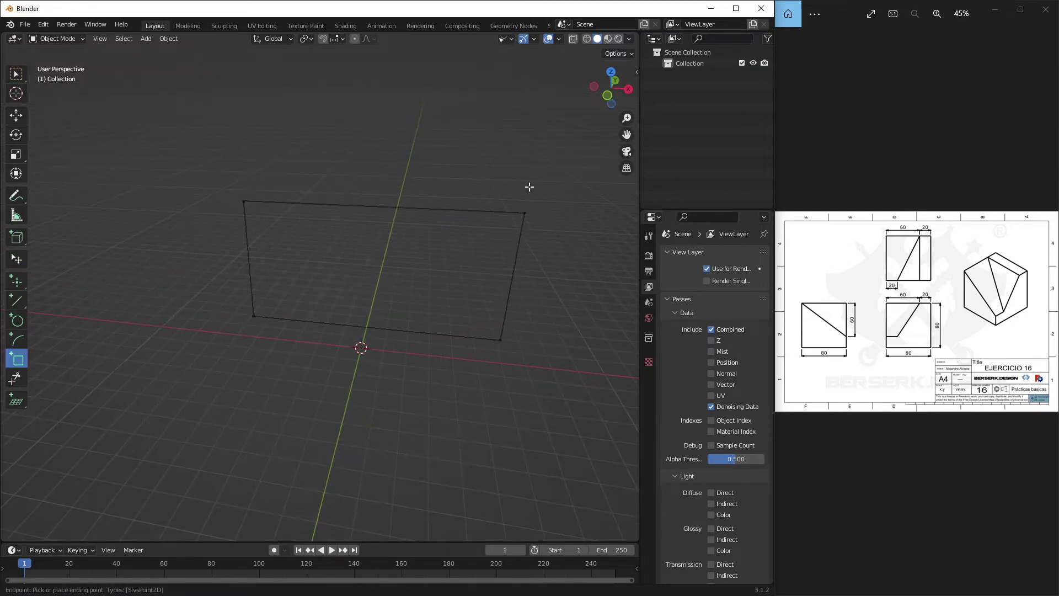
click(557, 119)
key(Escape)
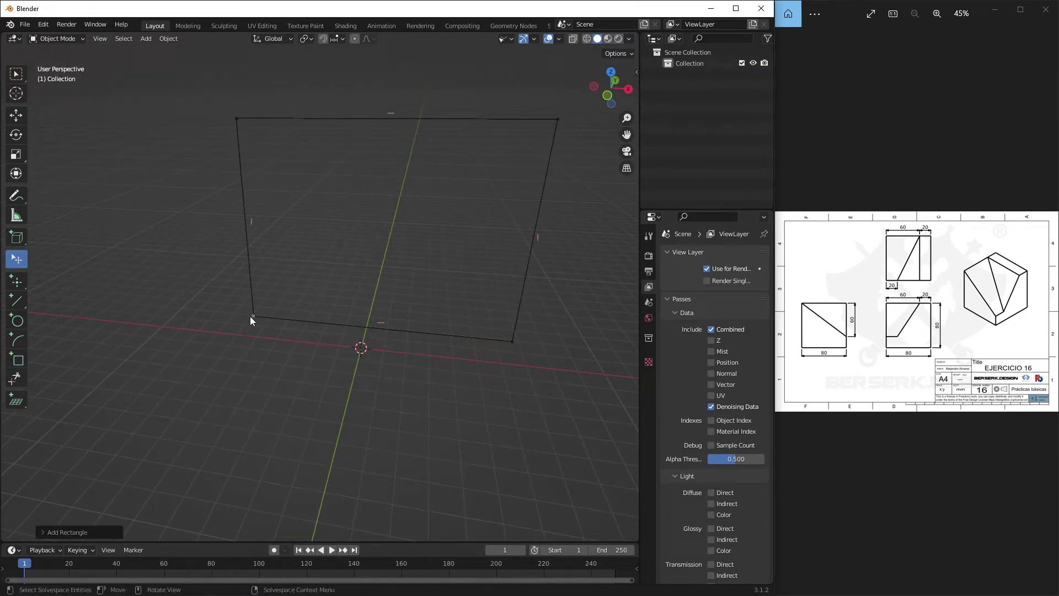
Make the rectangle's lower-left corner coincide with the origin and its left and bottom edges equal
click(365, 347)
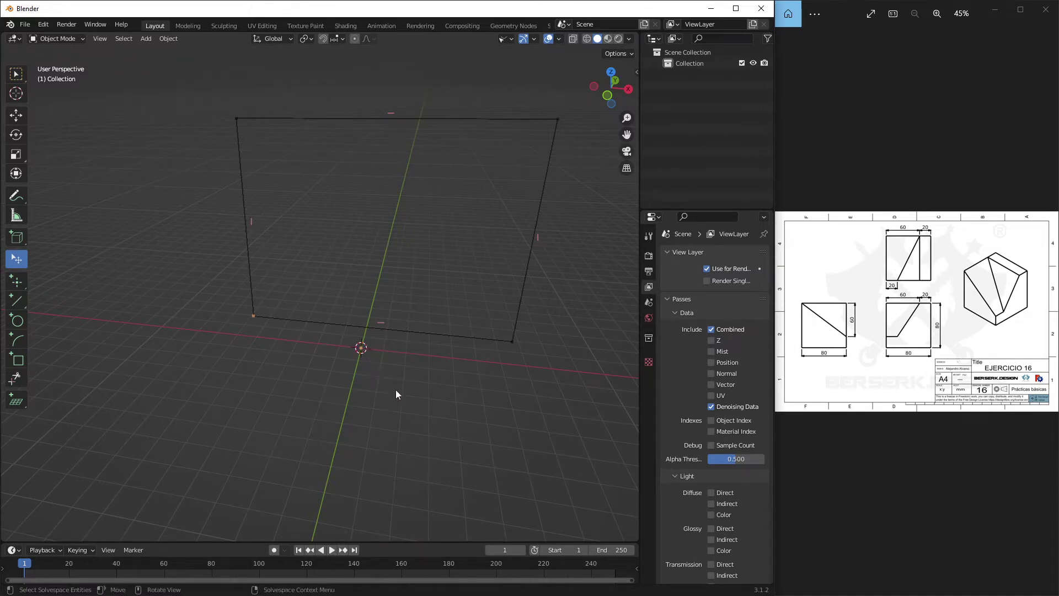
key(c)
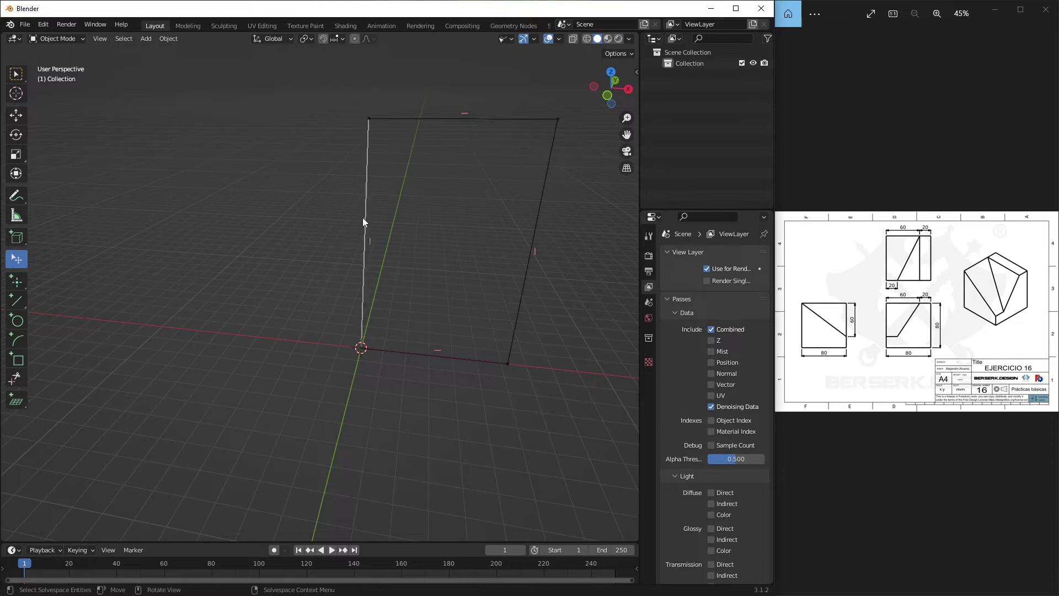
click(365, 222)
click(390, 351)
key(e)
drag(428, 385, 419, 339)
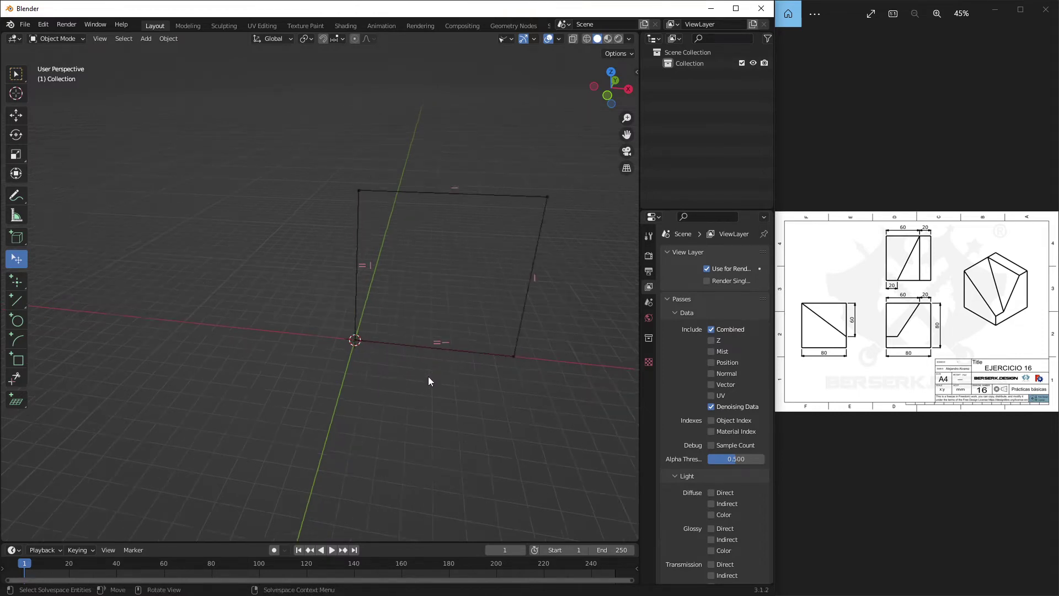
key(l)
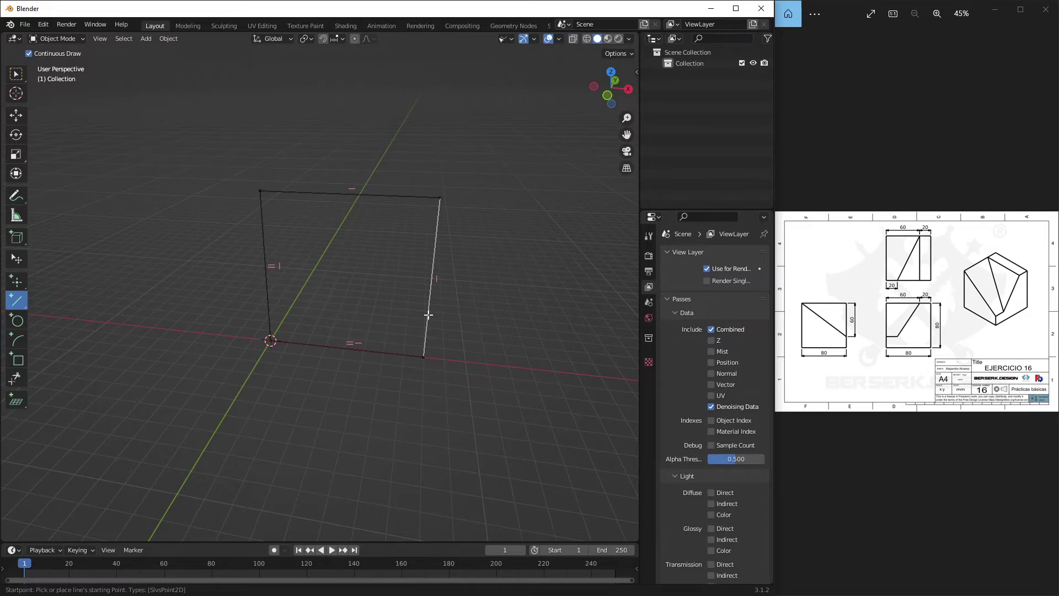
Draw a diagonal line from the right edge to the top-left corner
click(429, 314)
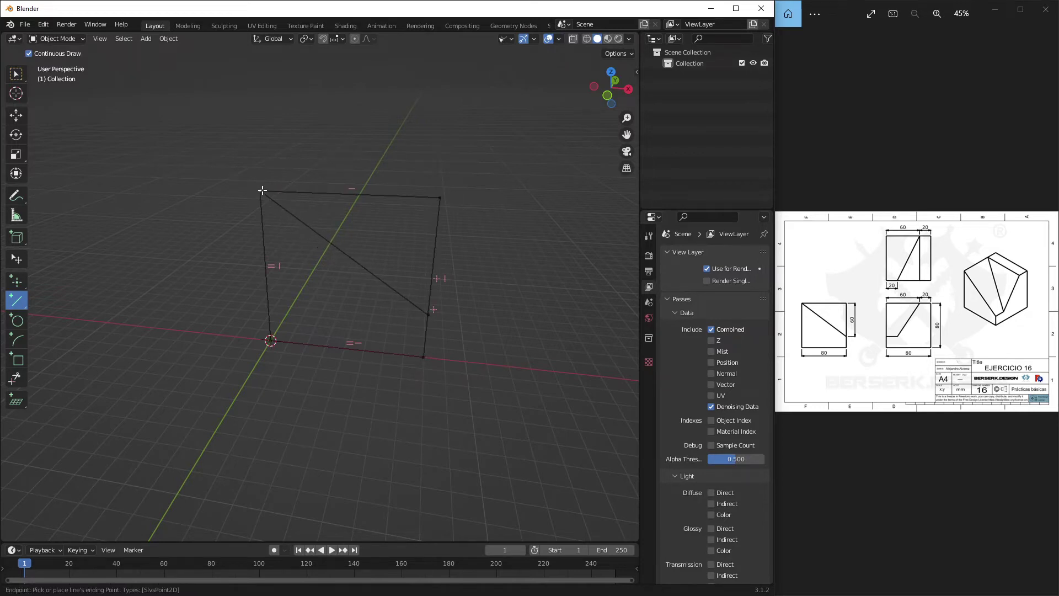
click(261, 191)
key(Escape)
Trim off the upper part of the right edge and delete the top edge
key(t)
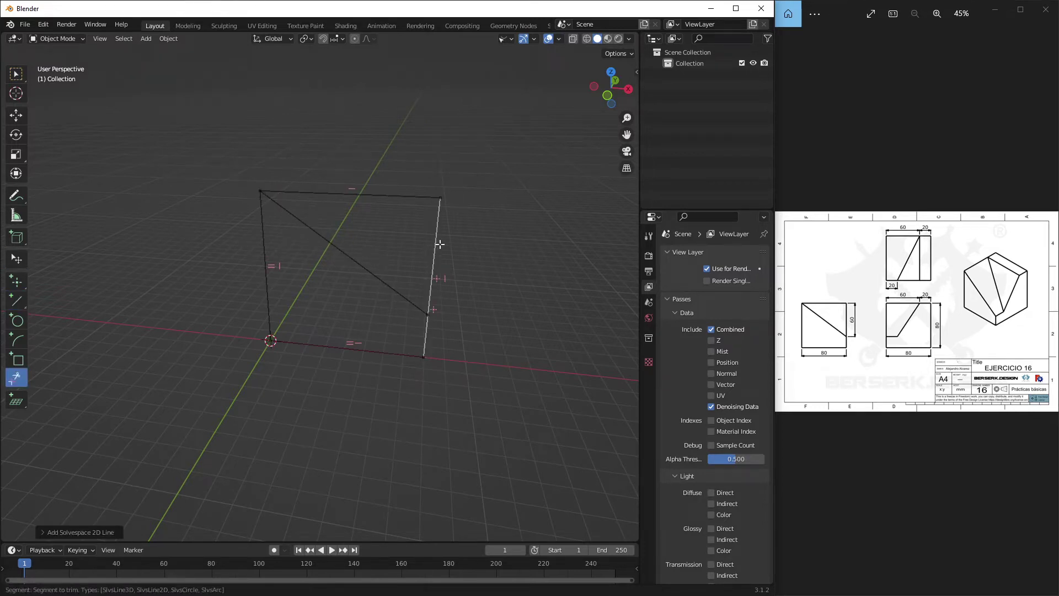
click(435, 240)
key(Escape)
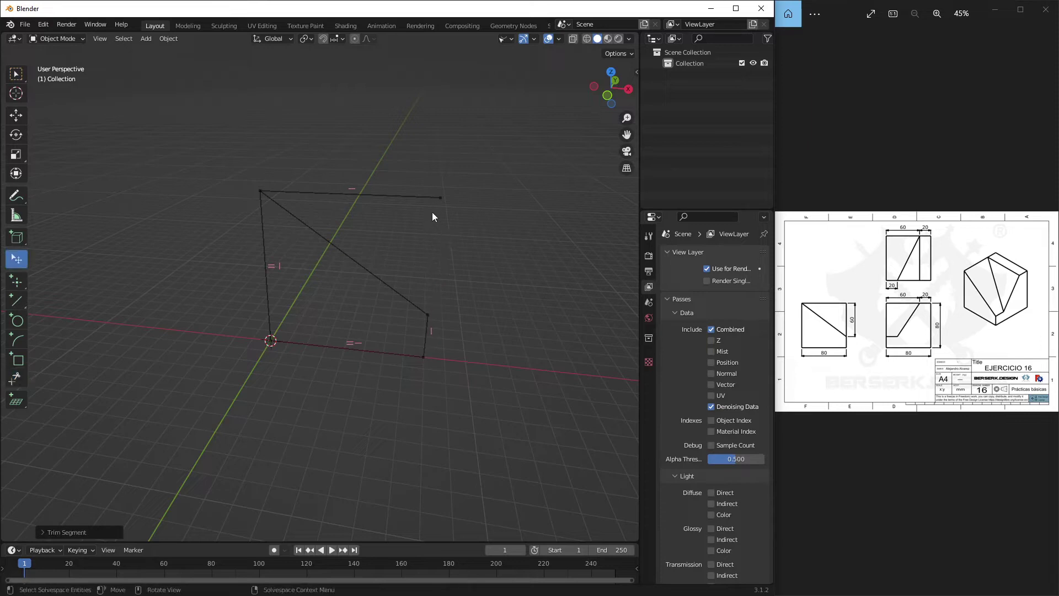
click(394, 196)
key(Delete)
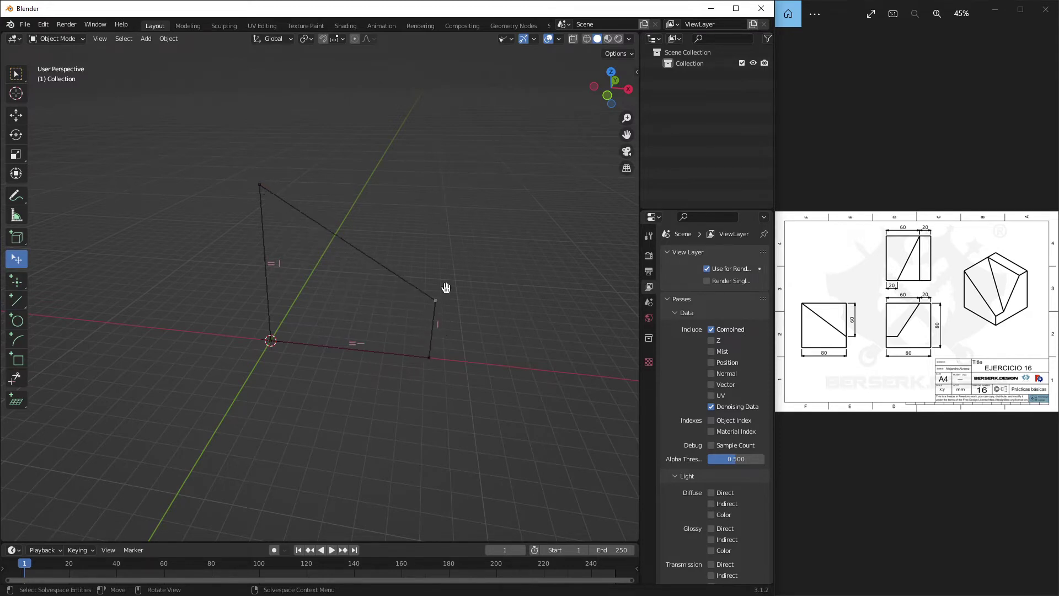
Reshape the profile and dimension its left edge at 80 m
drag(436, 311, 462, 278)
click(269, 284)
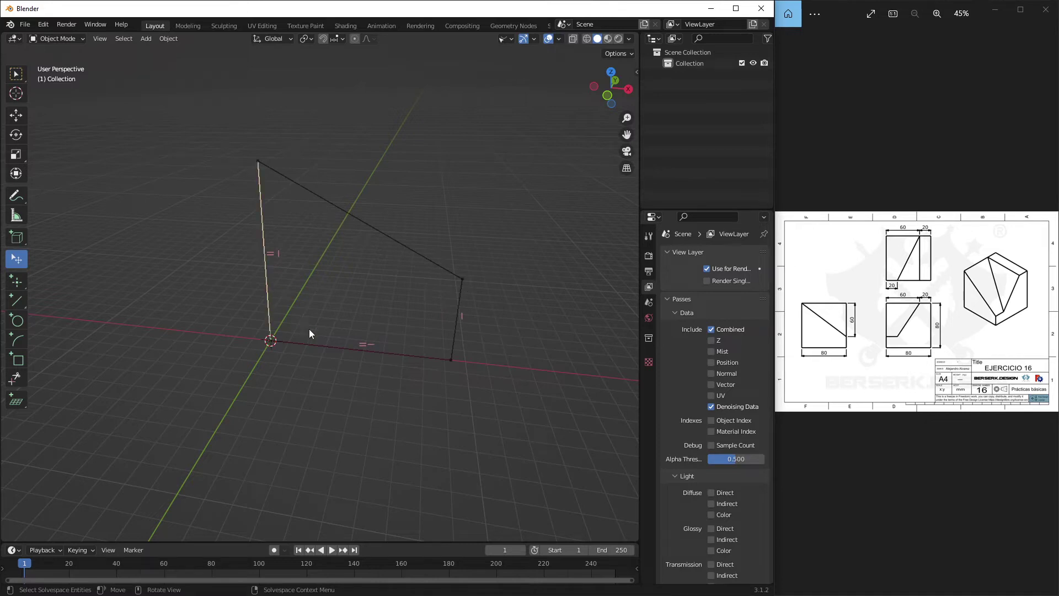
key(alt+d)
right_click(243, 252)
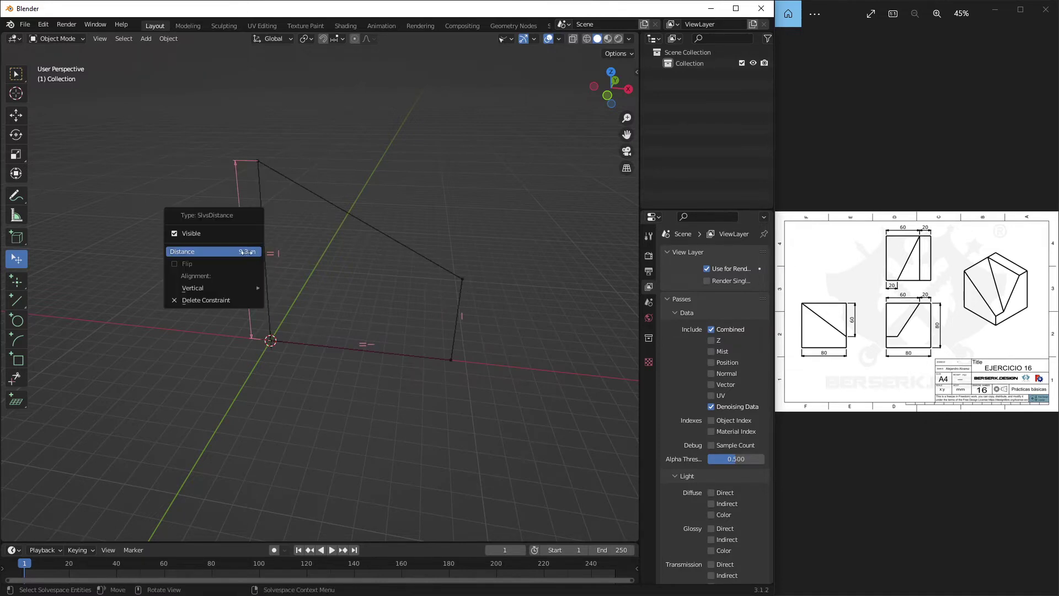
click(247, 252)
text(80)
key(Return)
Stretch the short right edge, give it a 40.217 m distance dimension, and show the sidebar
drag(246, 253, 380, 394)
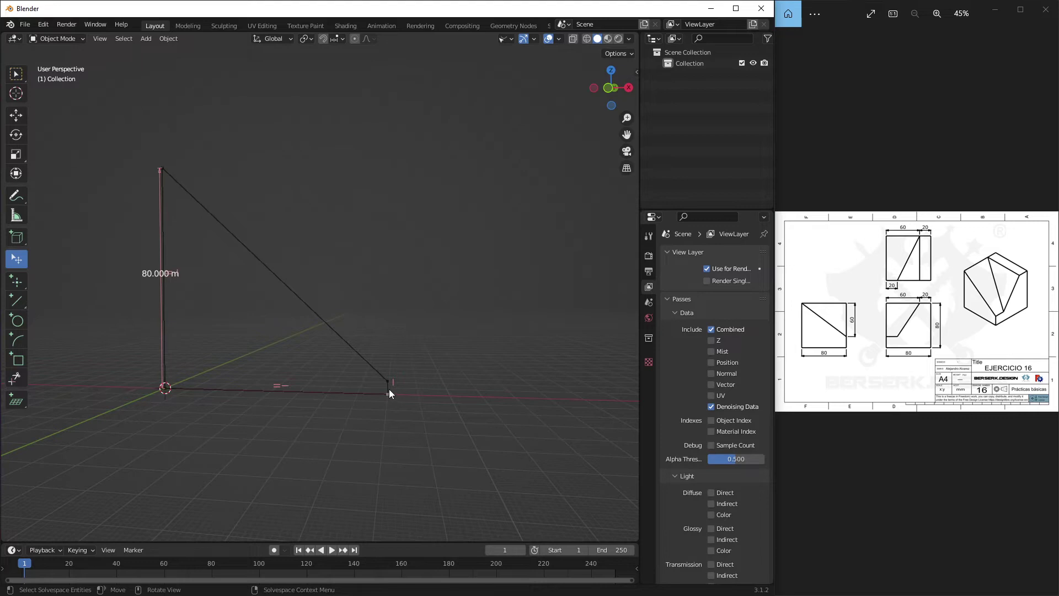
key(d)
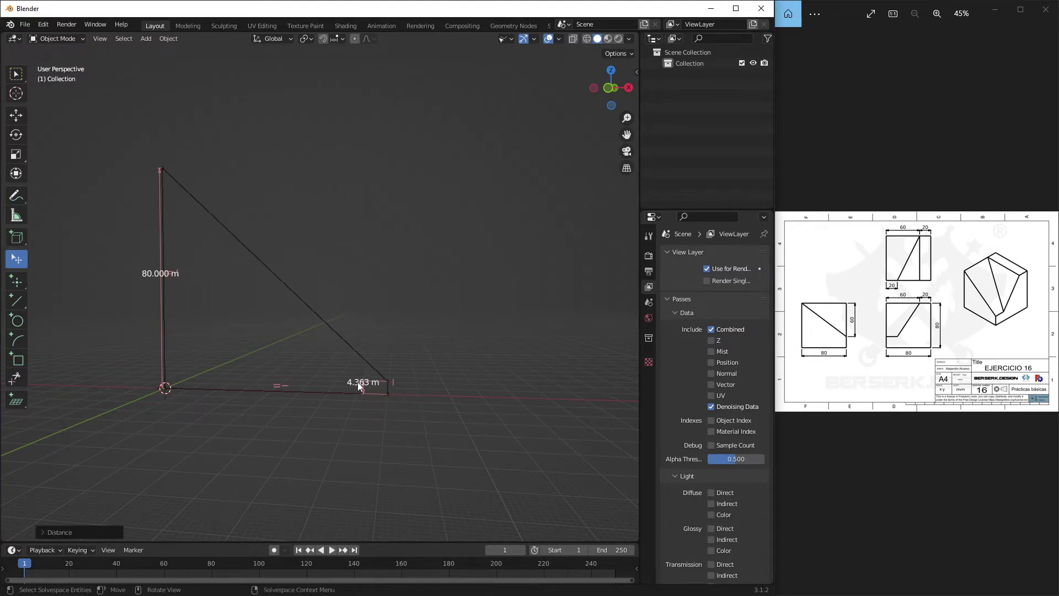
scroll(up, 3)
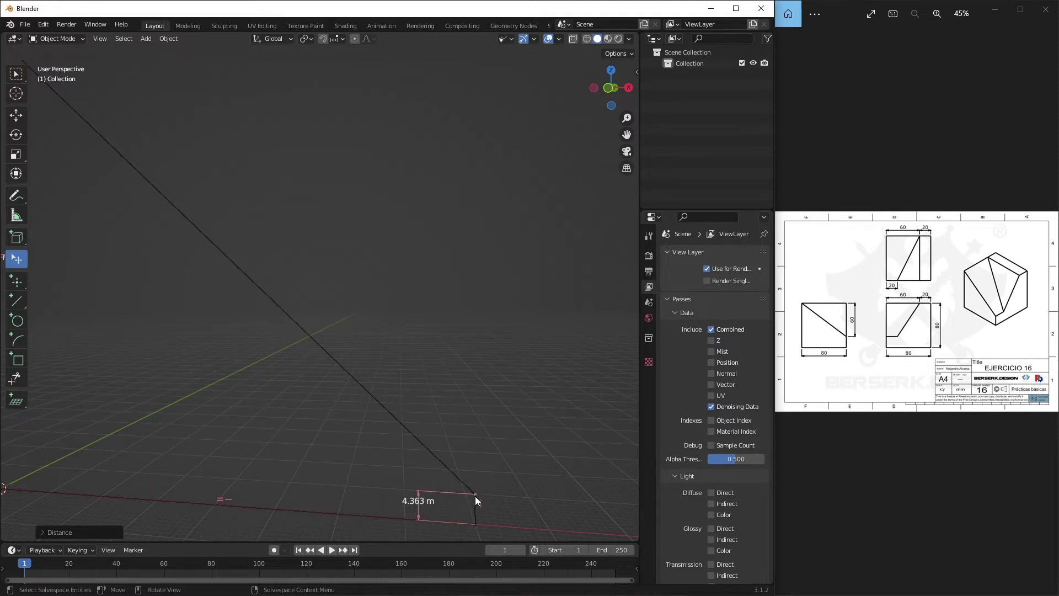
key(ctrl+z)
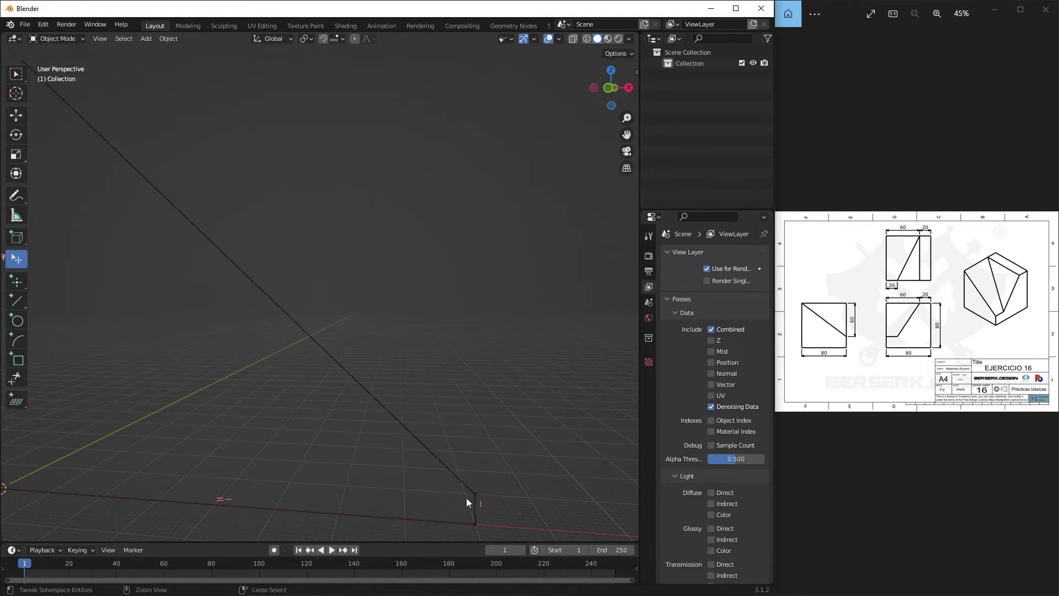
drag(475, 494, 474, 246)
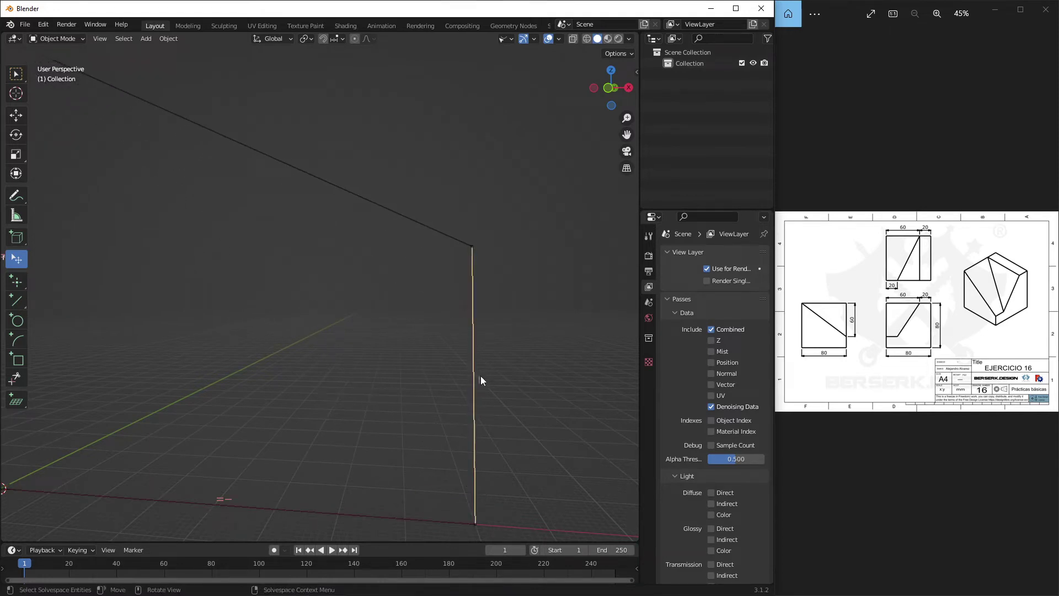
click(479, 384)
key(d)
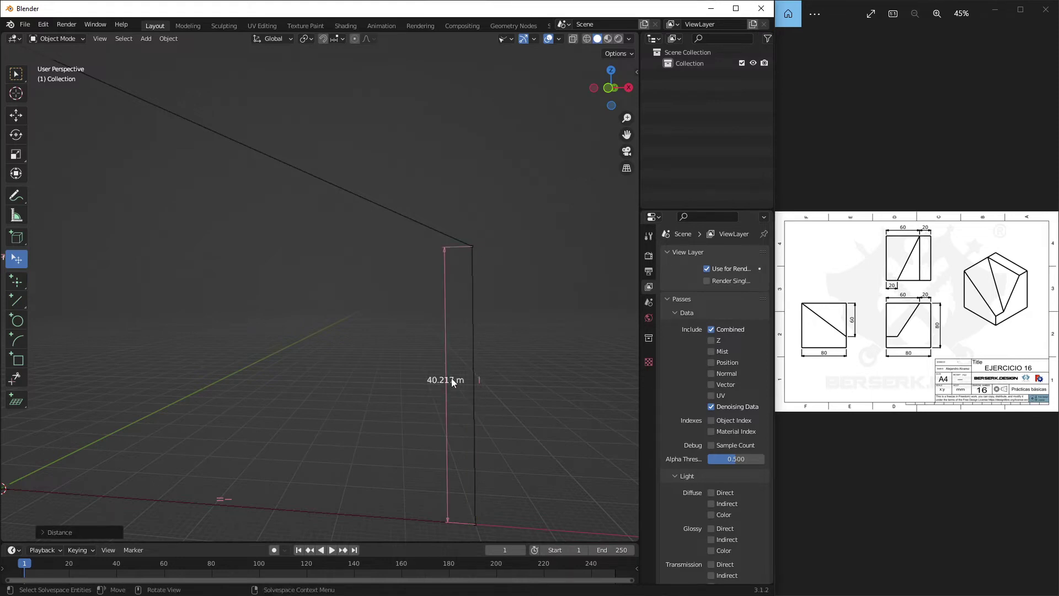
scroll(down, 3)
drag(362, 390, 388, 285)
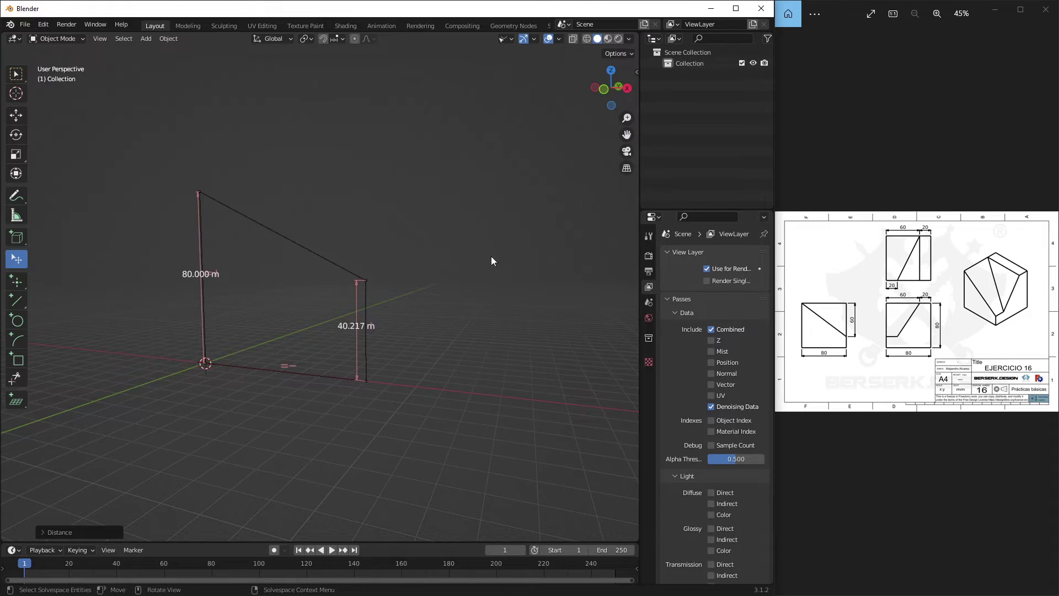
key(n)
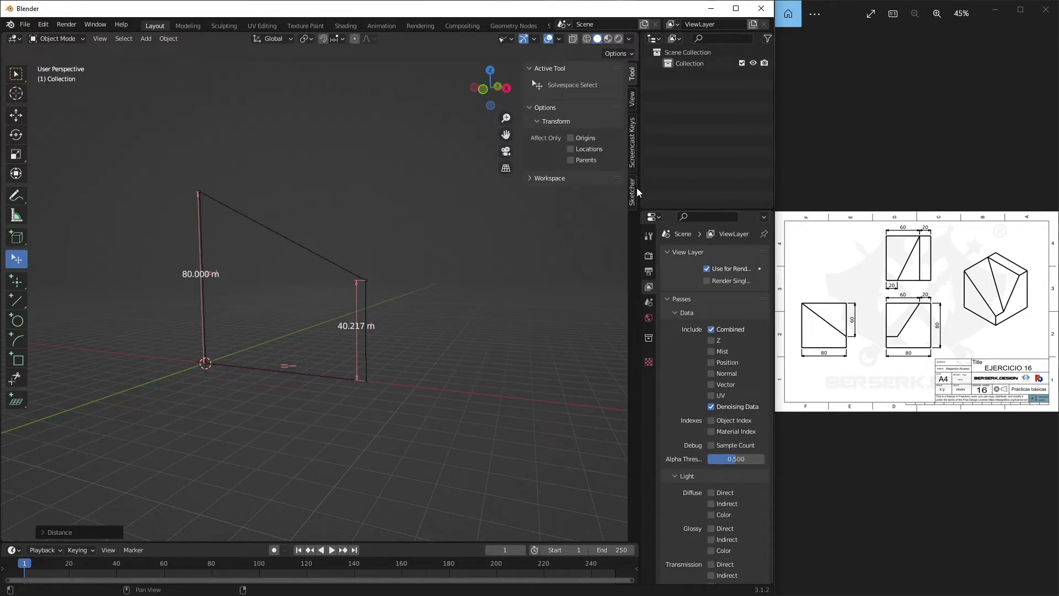
In the Sketcher Constraints list, change the right edge's distance from 40.217 m to 20 m
click(633, 191)
click(529, 190)
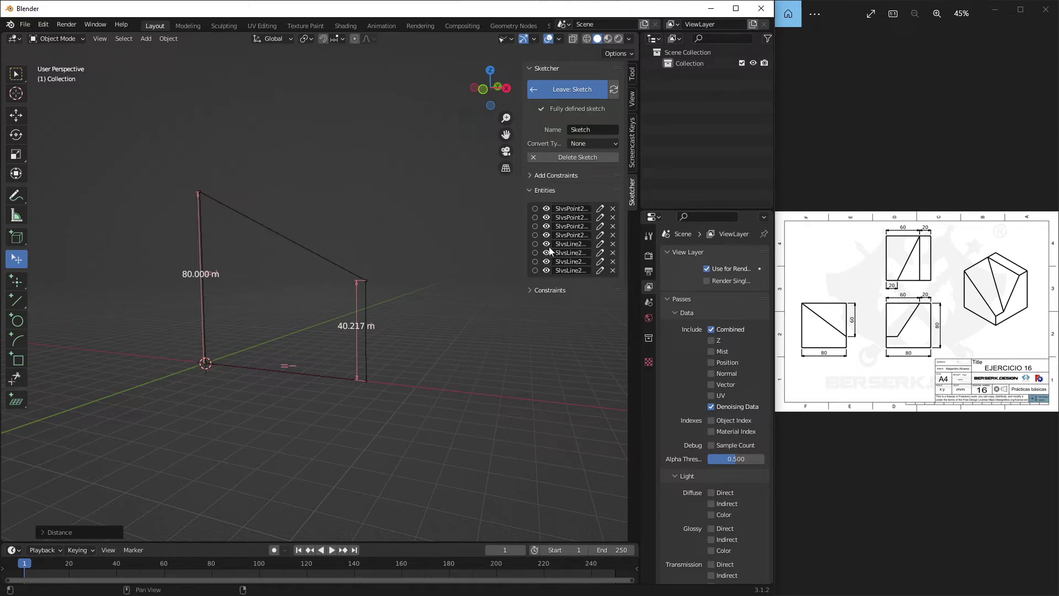
click(530, 175)
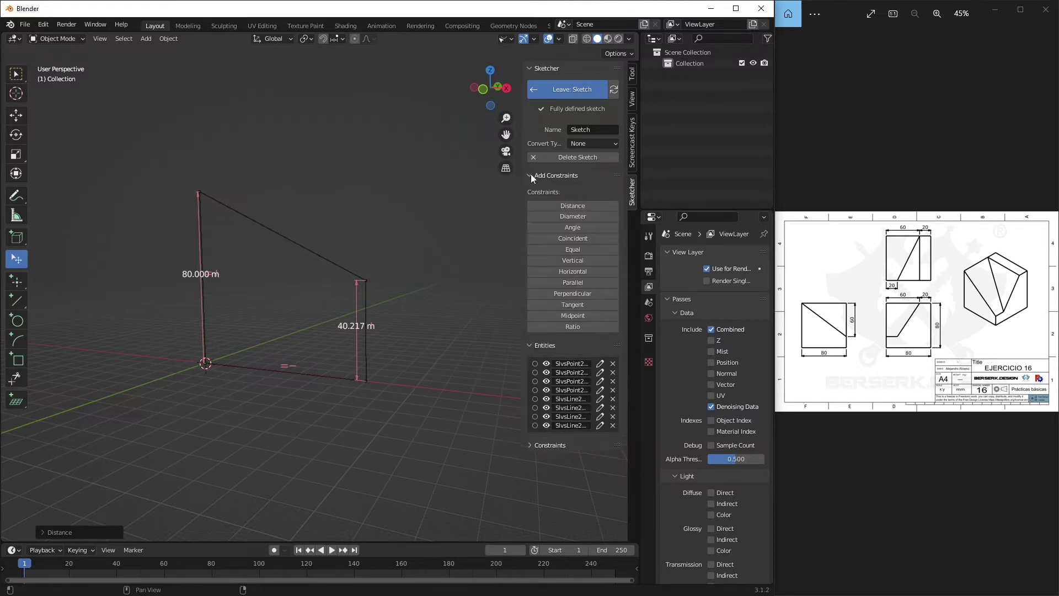
click(540, 290)
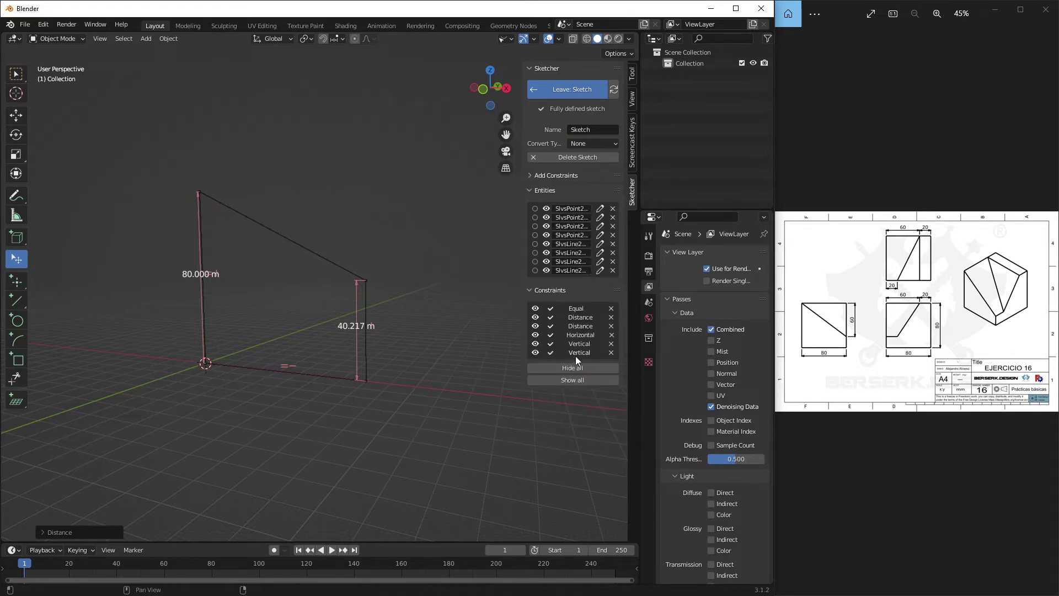
click(585, 317)
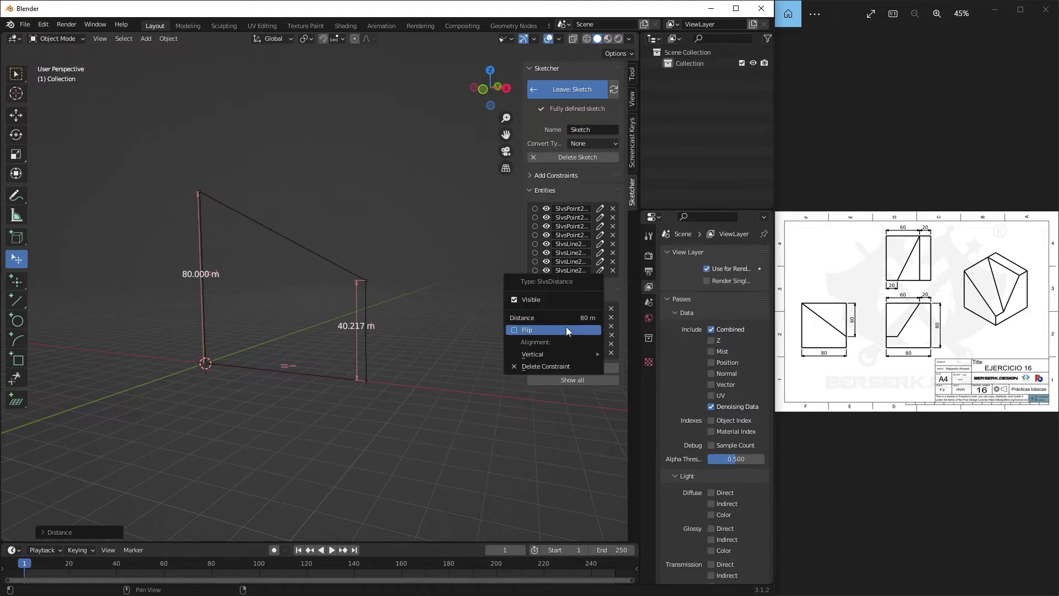
key(Escape)
click(579, 326)
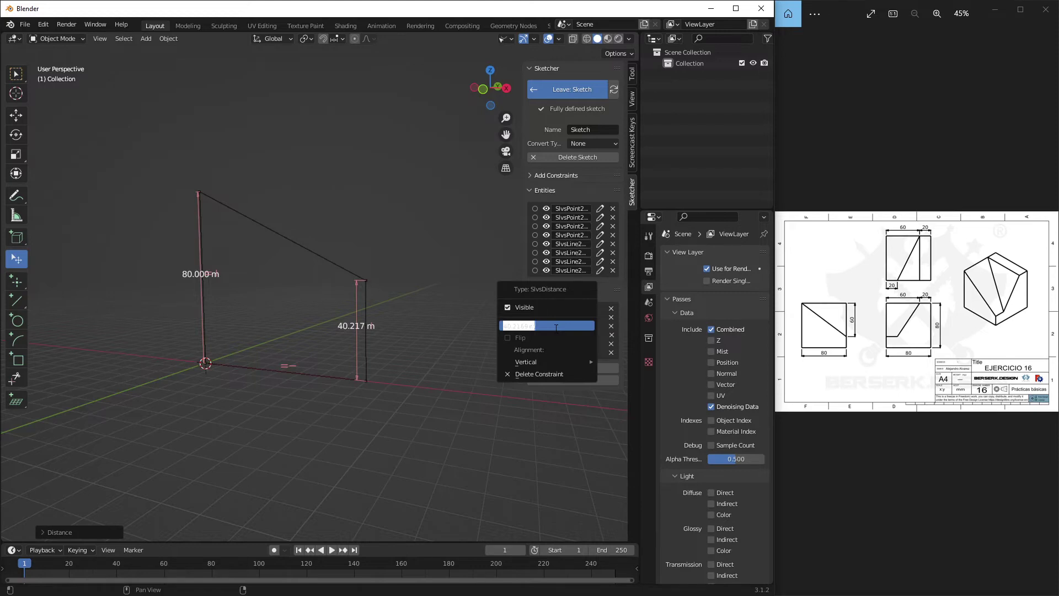
text(20)
key(Return)
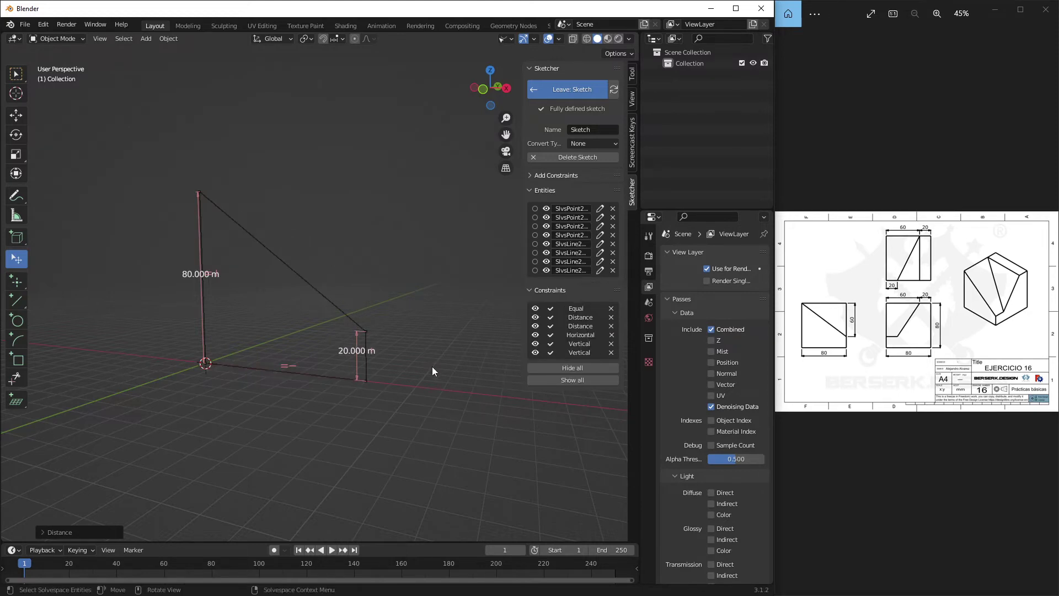
drag(432, 367, 459, 354)
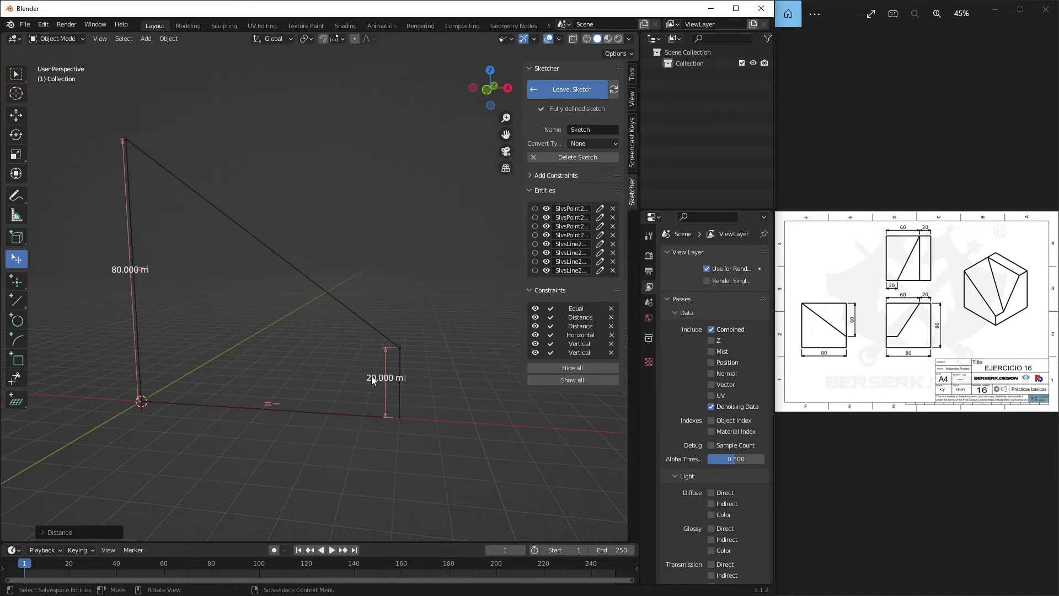
drag(371, 376, 398, 360)
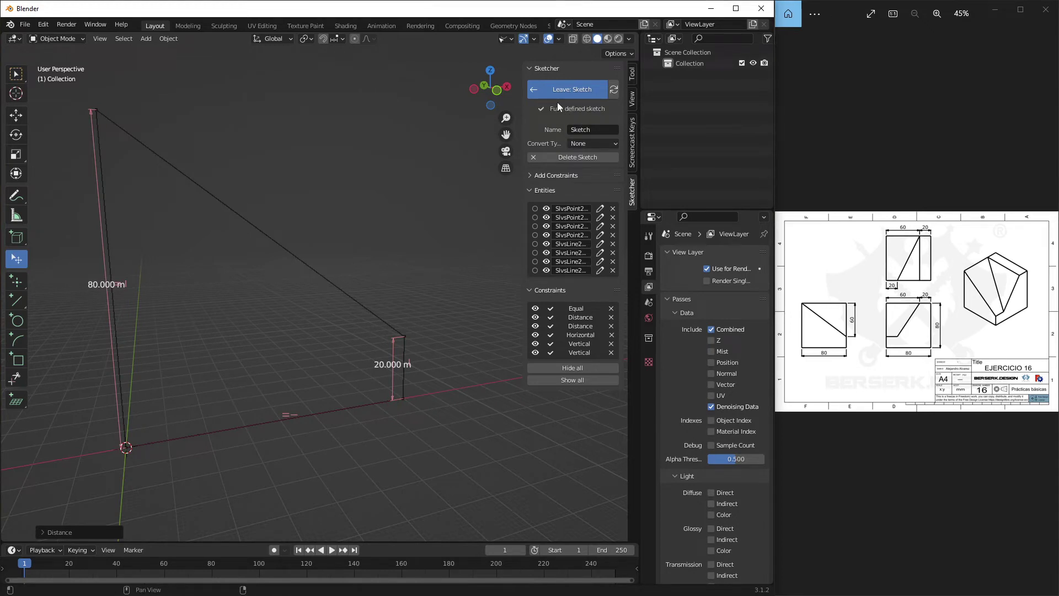
Set the sketch to convert to a filled Mesh and leave the sketch to create the face
click(592, 143)
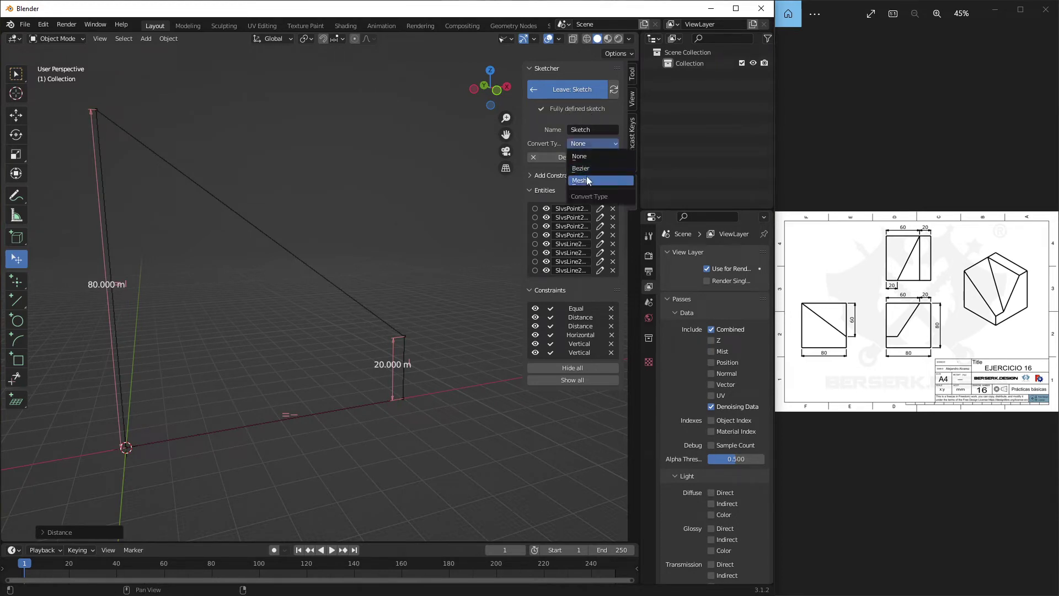
click(587, 175)
click(536, 69)
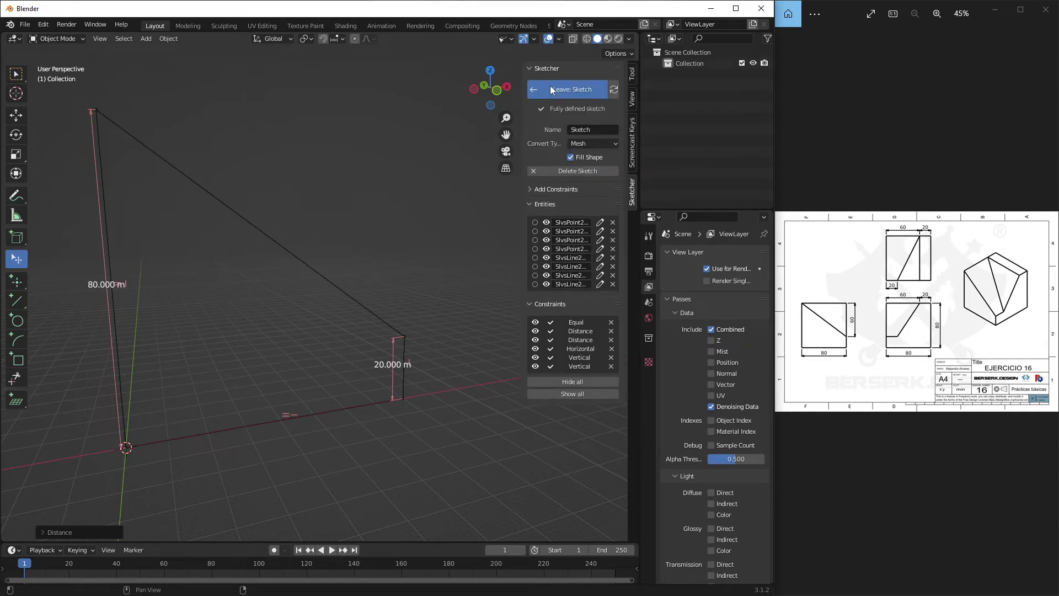
click(552, 89)
drag(513, 158, 260, 303)
click(260, 304)
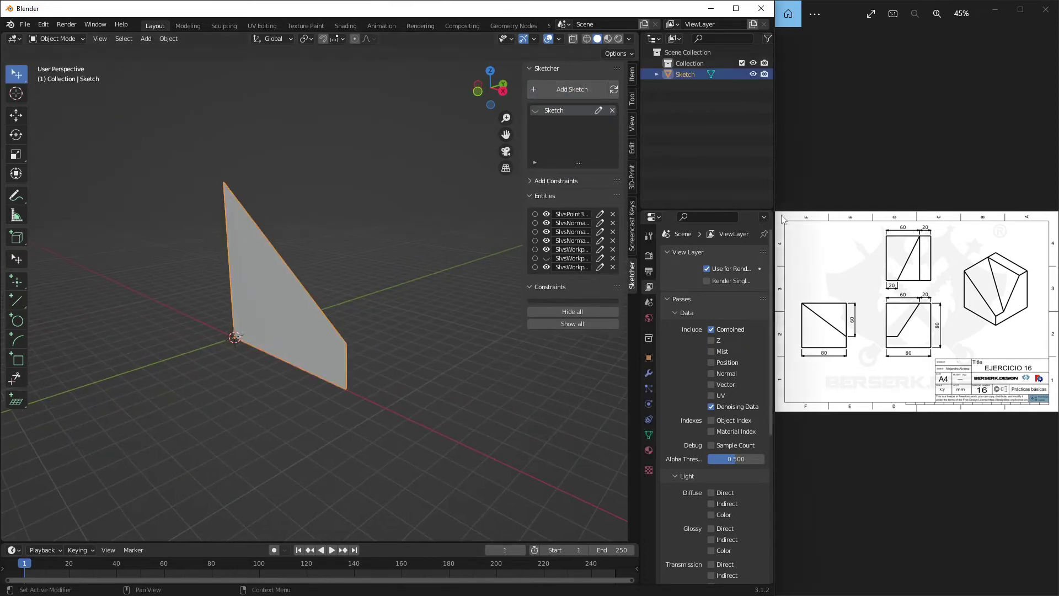
Add a Solidify modifier with 80 m thickness to the Sketch object
click(649, 374)
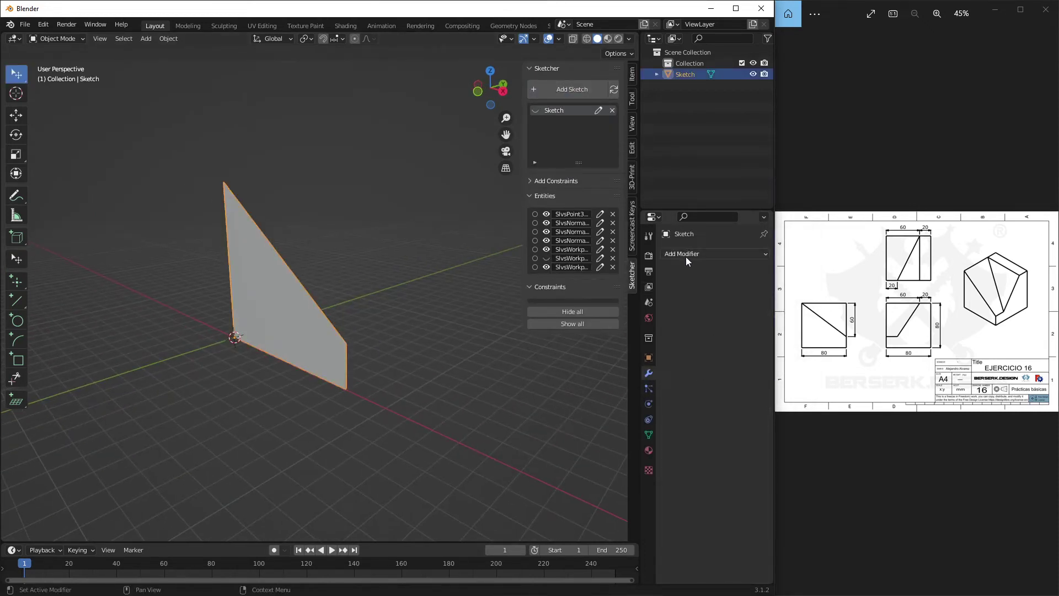
click(686, 255)
click(552, 442)
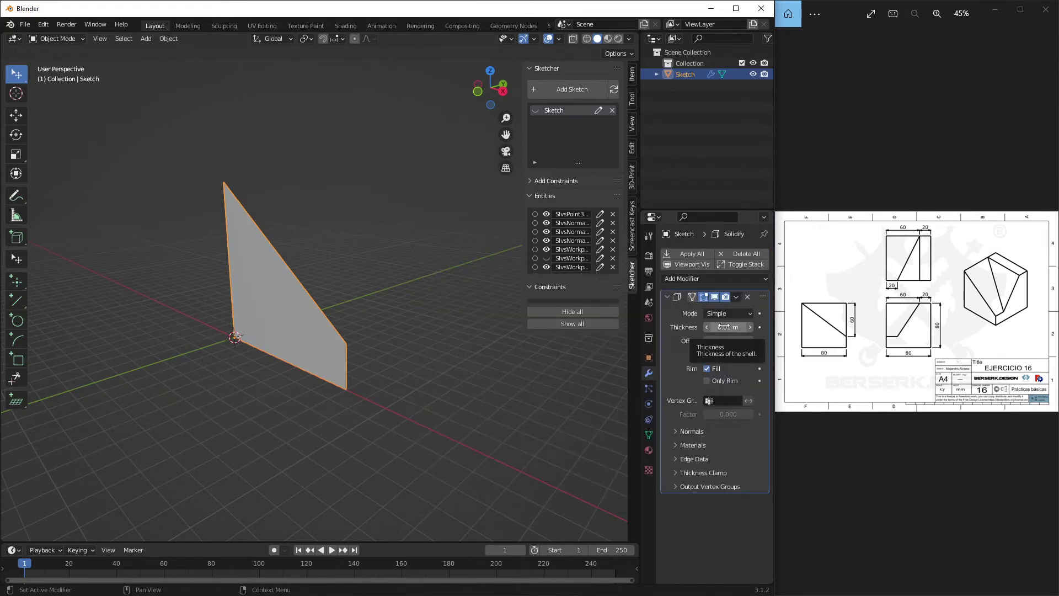
double_click(727, 326)
text(80)
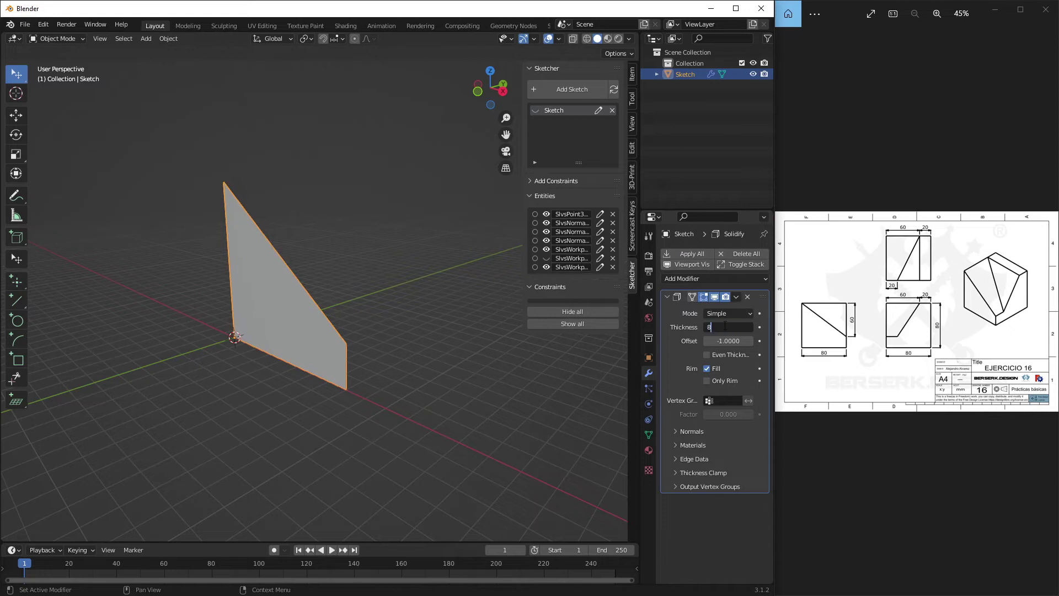
key(Return)
click(509, 422)
drag(508, 422, 405, 352)
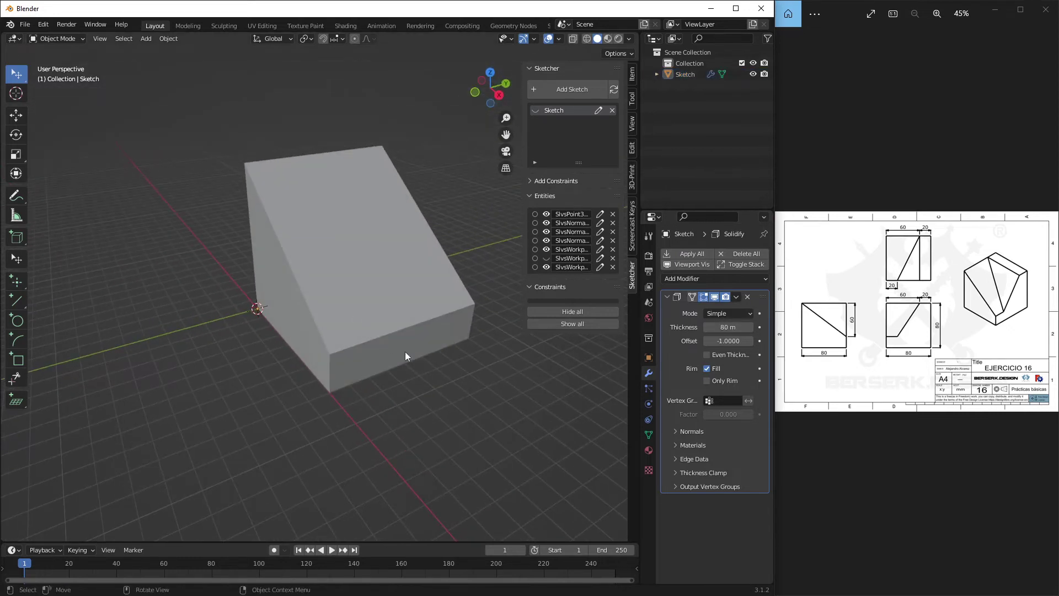
key(shift+a)
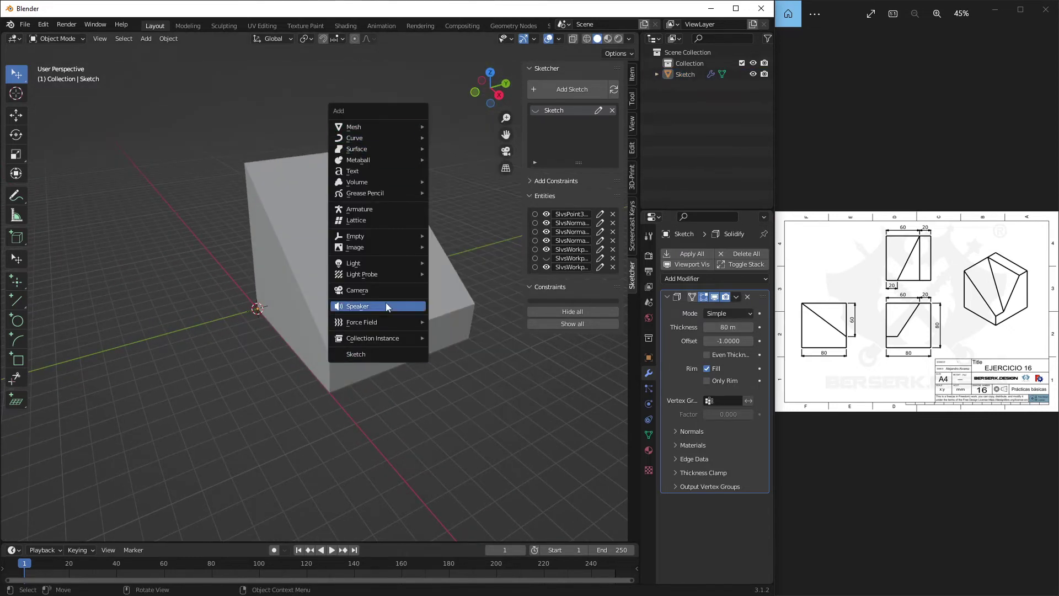
Add a second sketch, Sketch.001, on a workplane
click(361, 355)
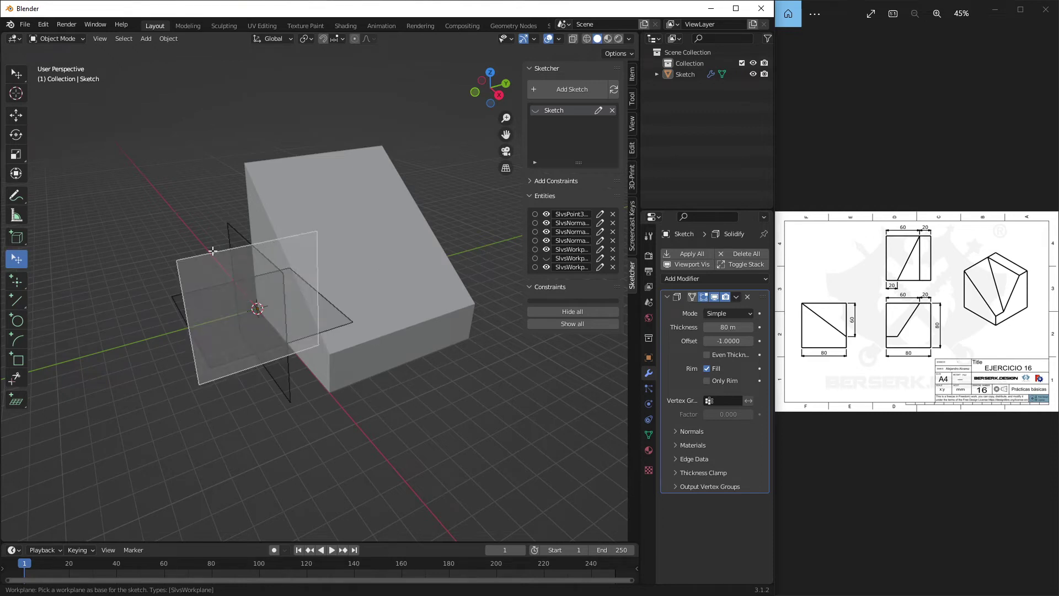
click(213, 251)
drag(272, 294, 321, 374)
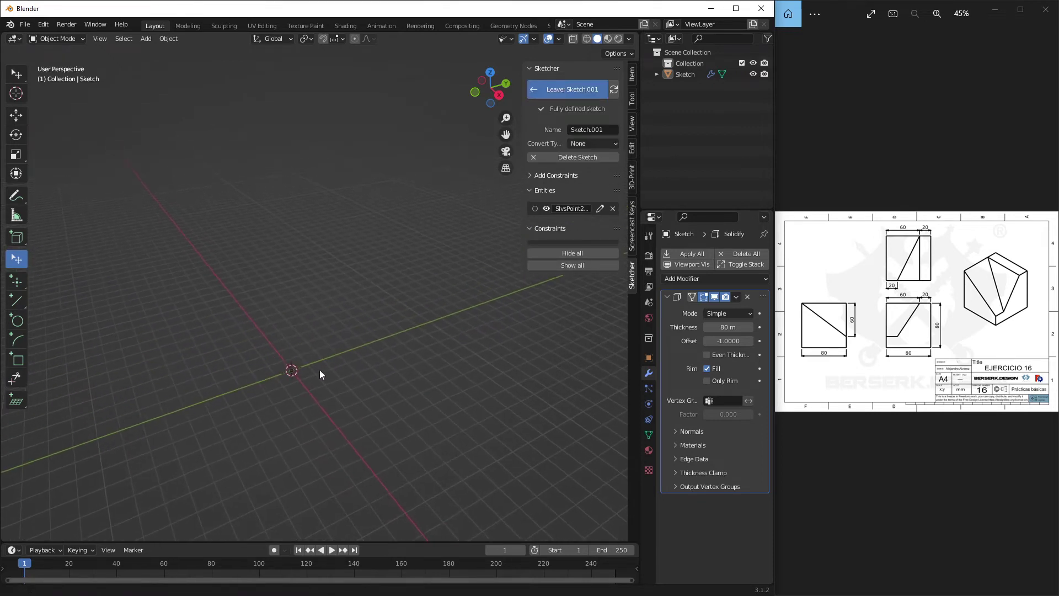
drag(298, 270, 301, 326)
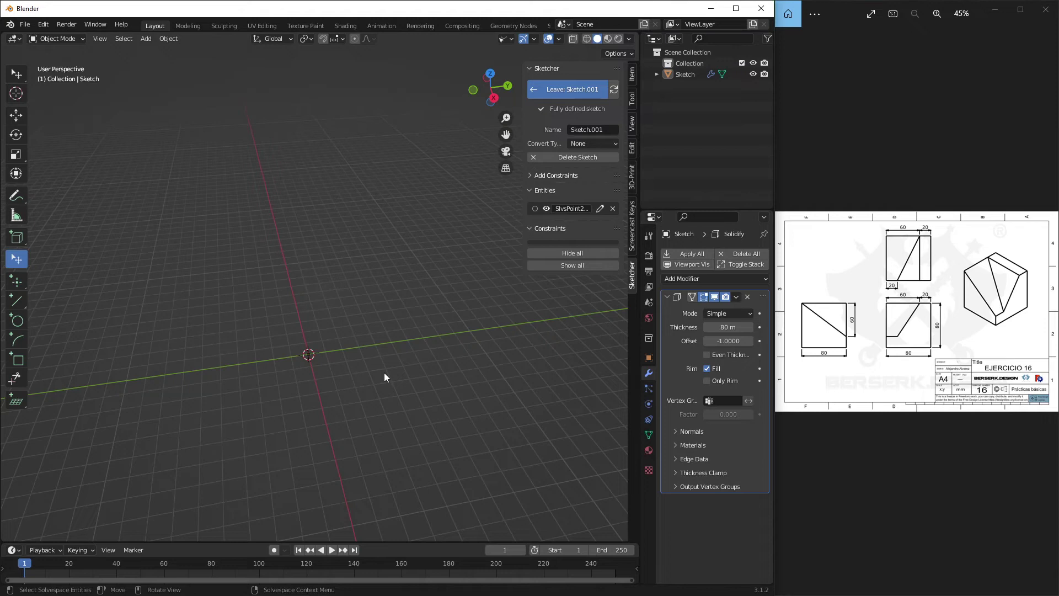
Draw a rectangle from the origin to an opposite corner
key(r)
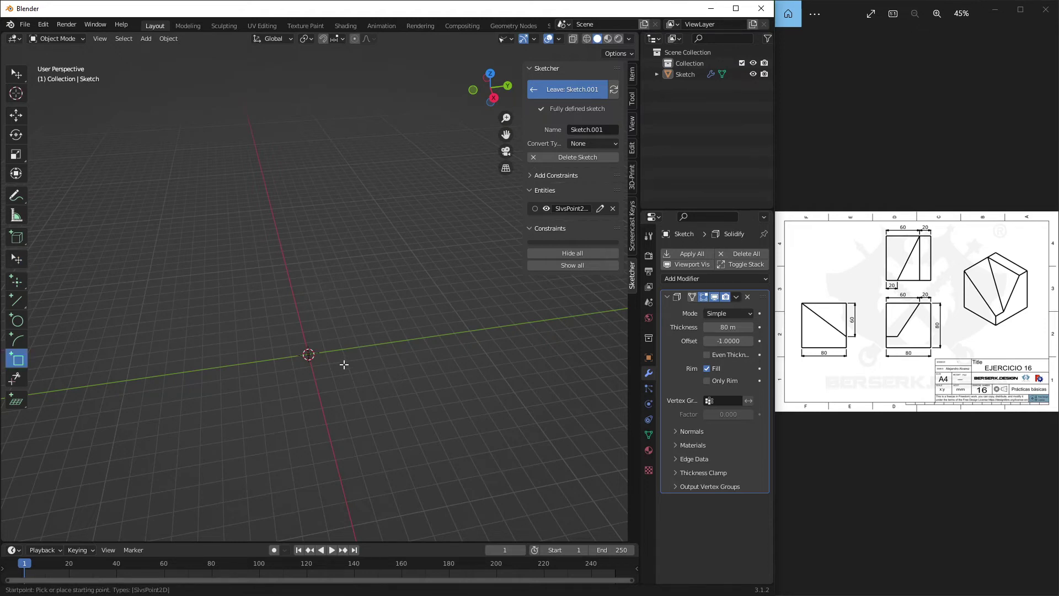
click(308, 354)
click(460, 209)
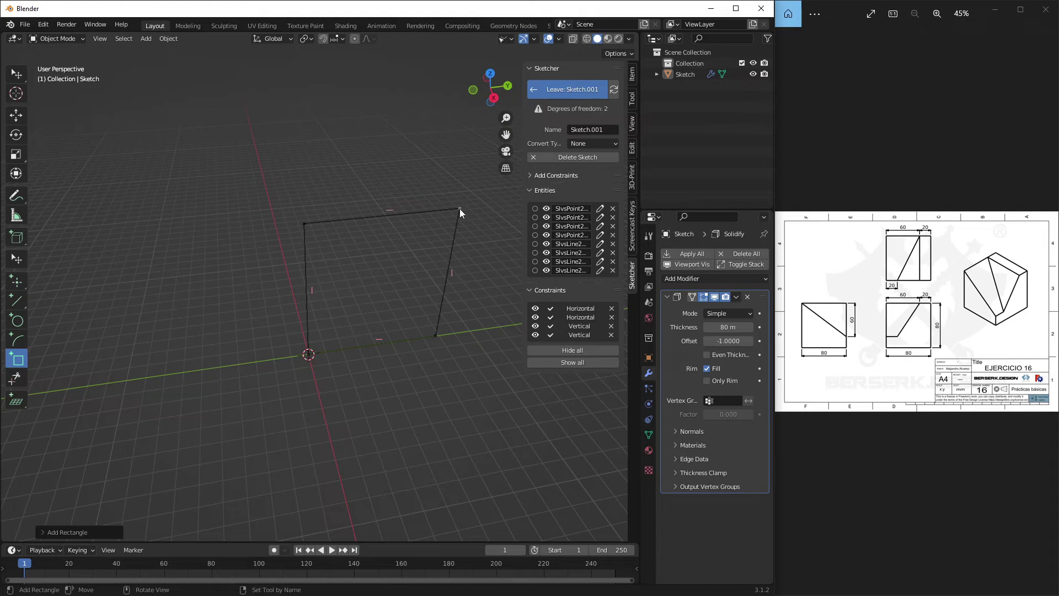
Lower the rectangle's top-left corner, comparing Sketch.001 against the first solid
click(561, 91)
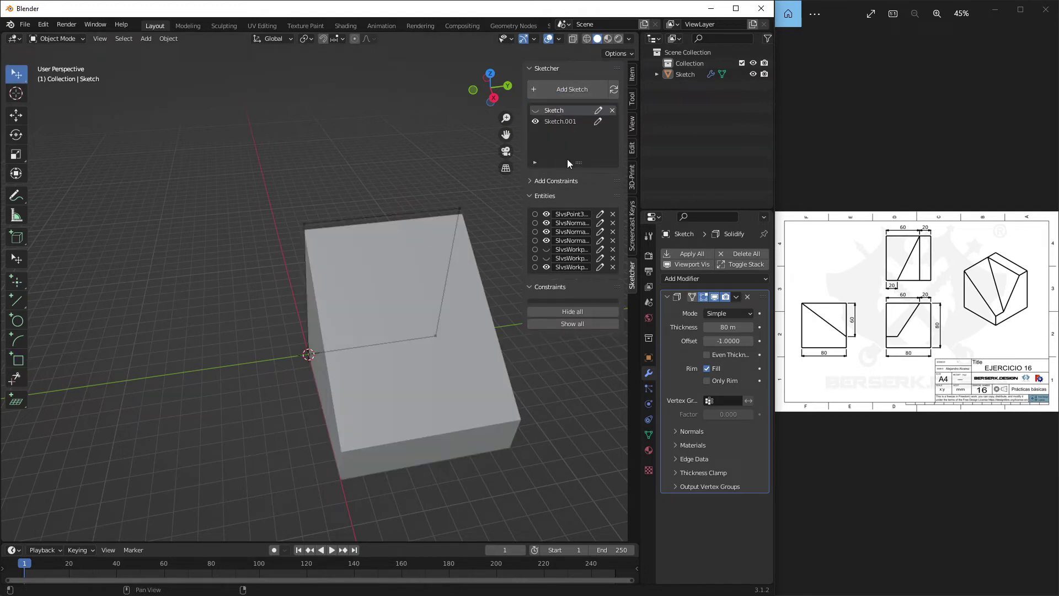
click(537, 110)
click(595, 122)
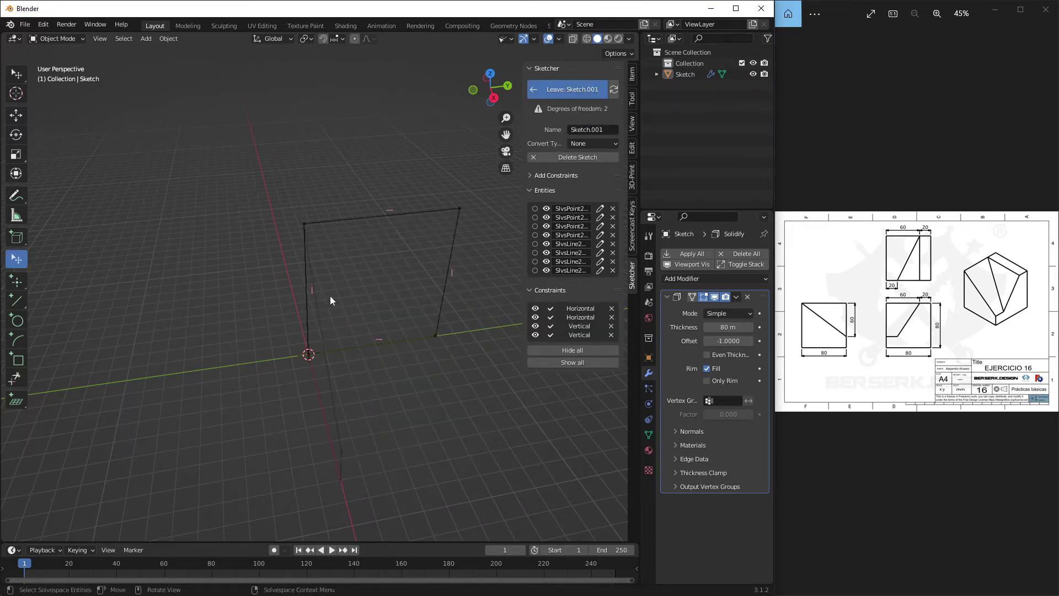
drag(330, 296, 254, 247)
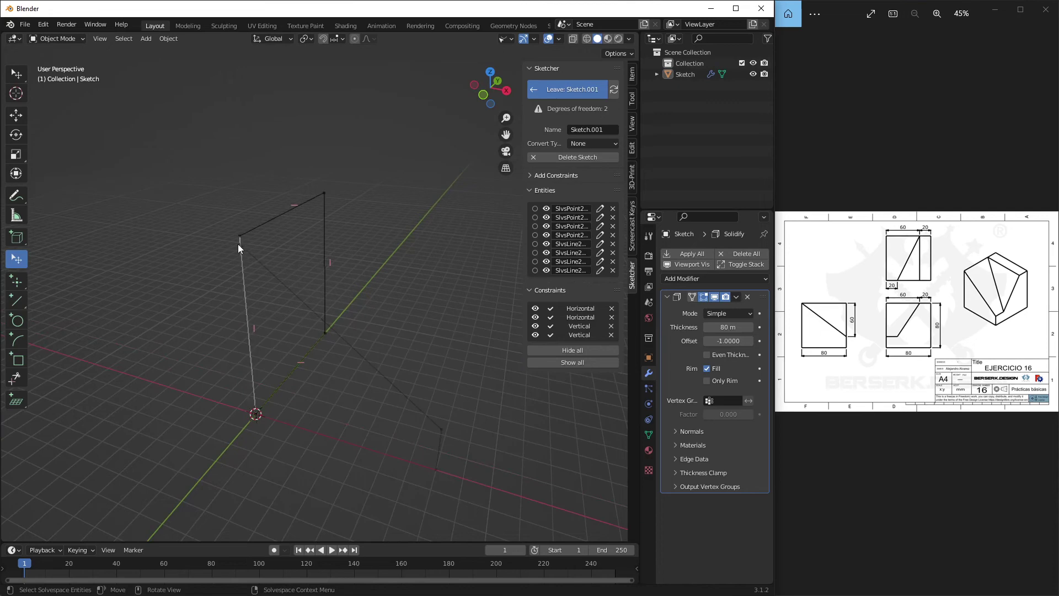
drag(240, 239, 244, 285)
drag(288, 284, 595, 108)
click(591, 89)
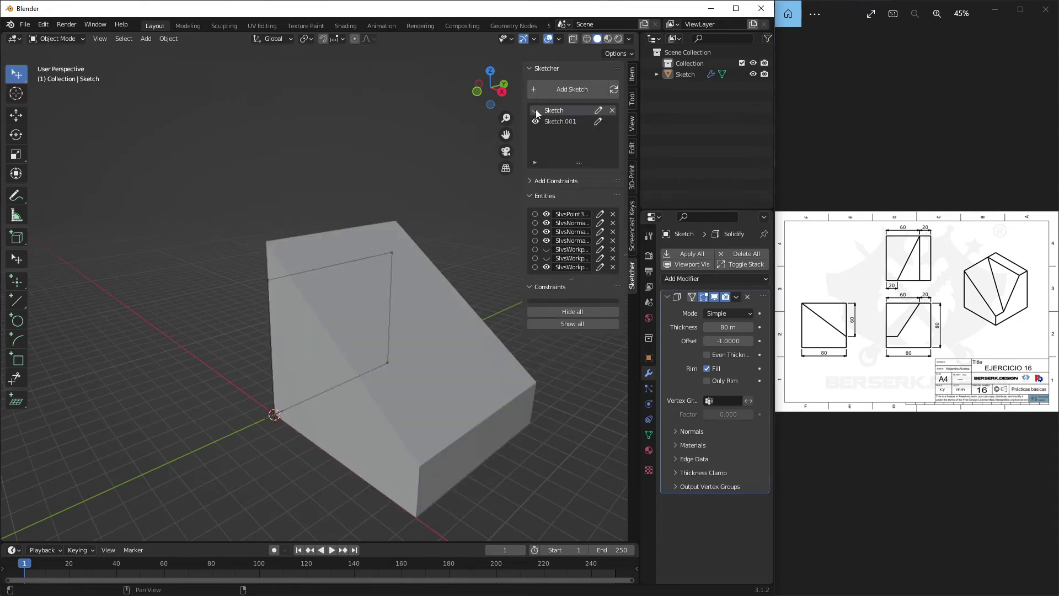
click(598, 121)
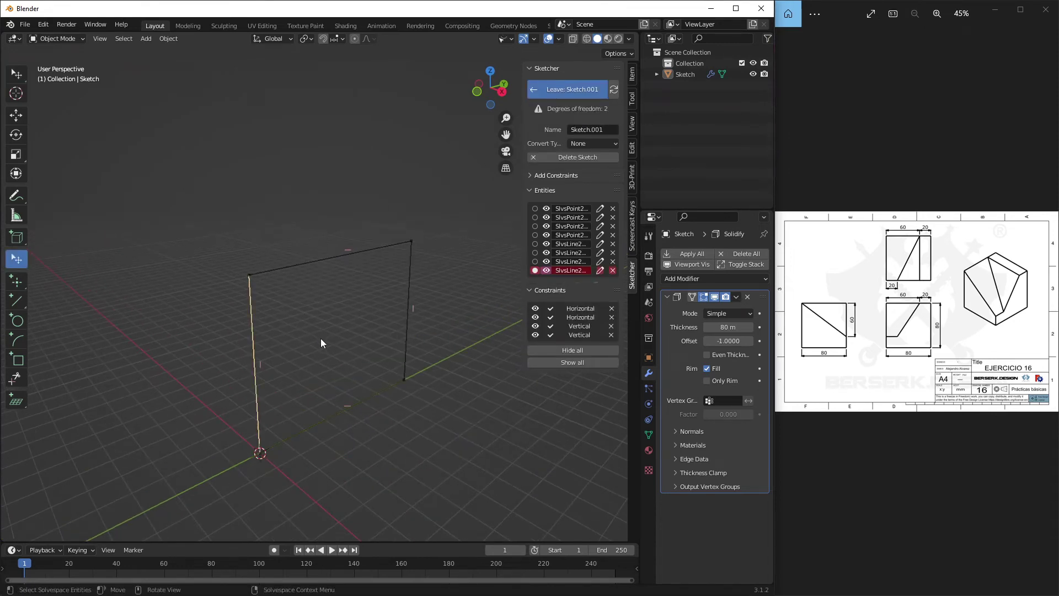
Dimension the right vertical edge of Sketch.001 at 80 m
click(410, 277)
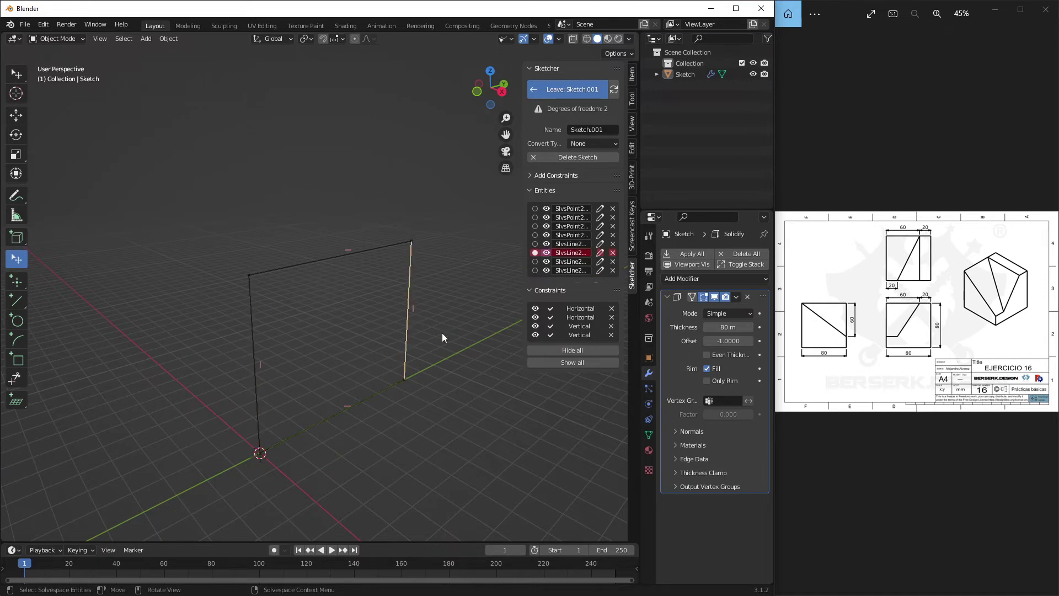
key(alt+d)
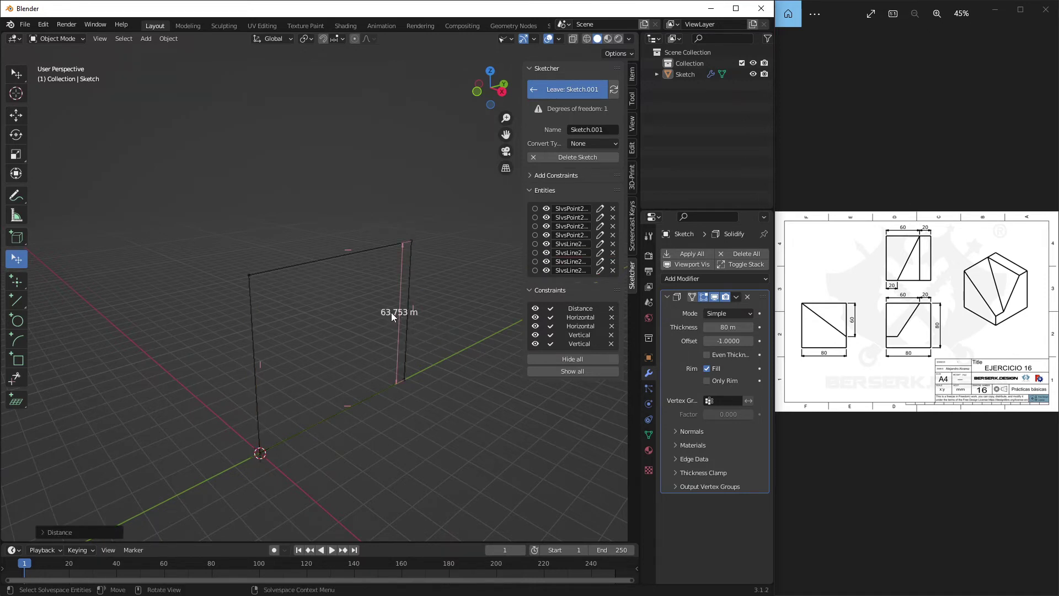
drag(410, 316, 397, 320)
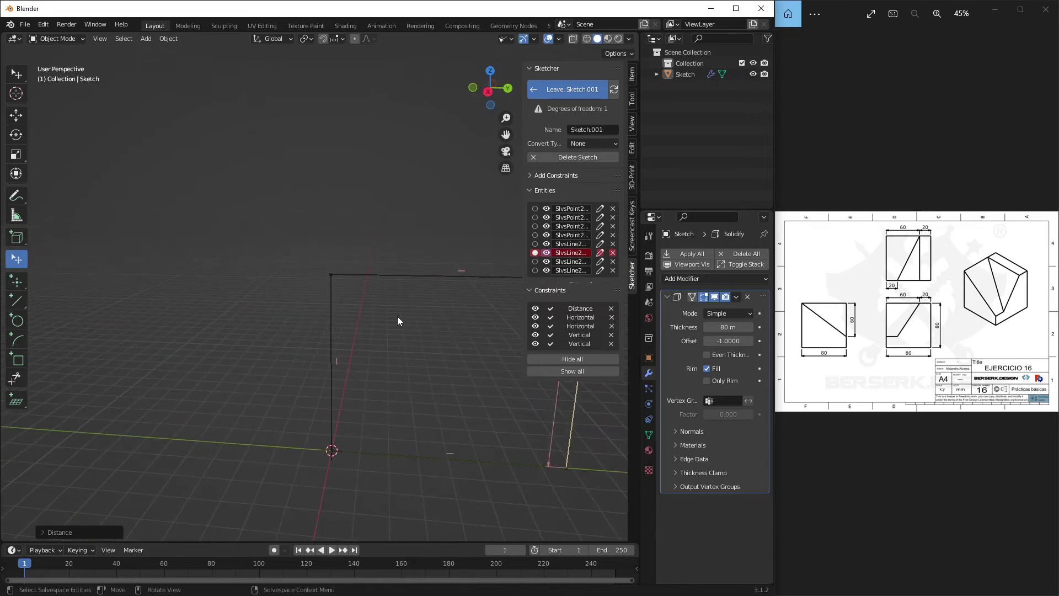
key(Home)
drag(435, 304, 485, 308)
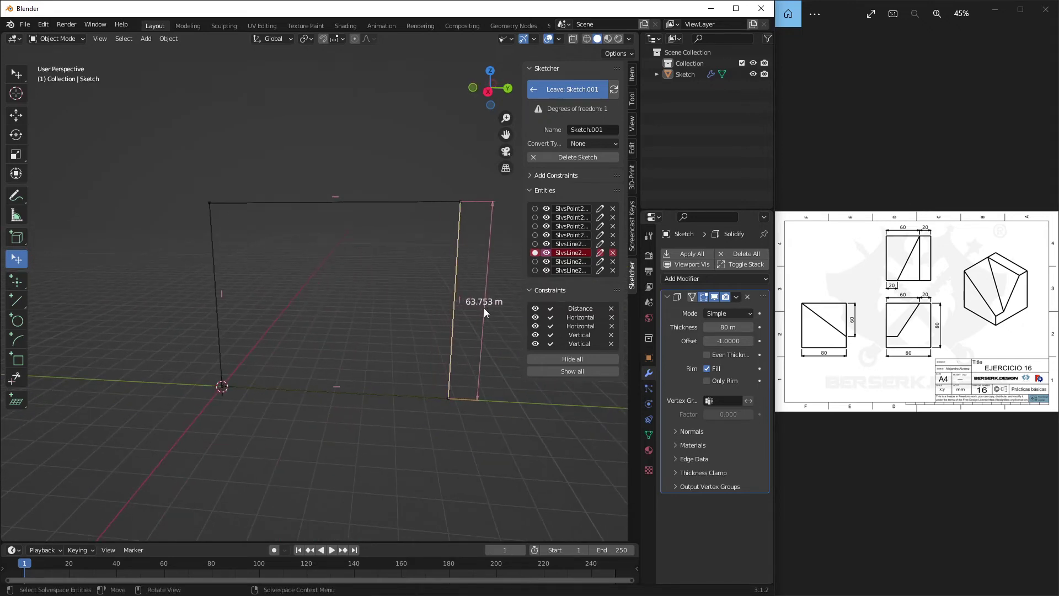
right_click(484, 308)
click(490, 300)
text(80)
key(Return)
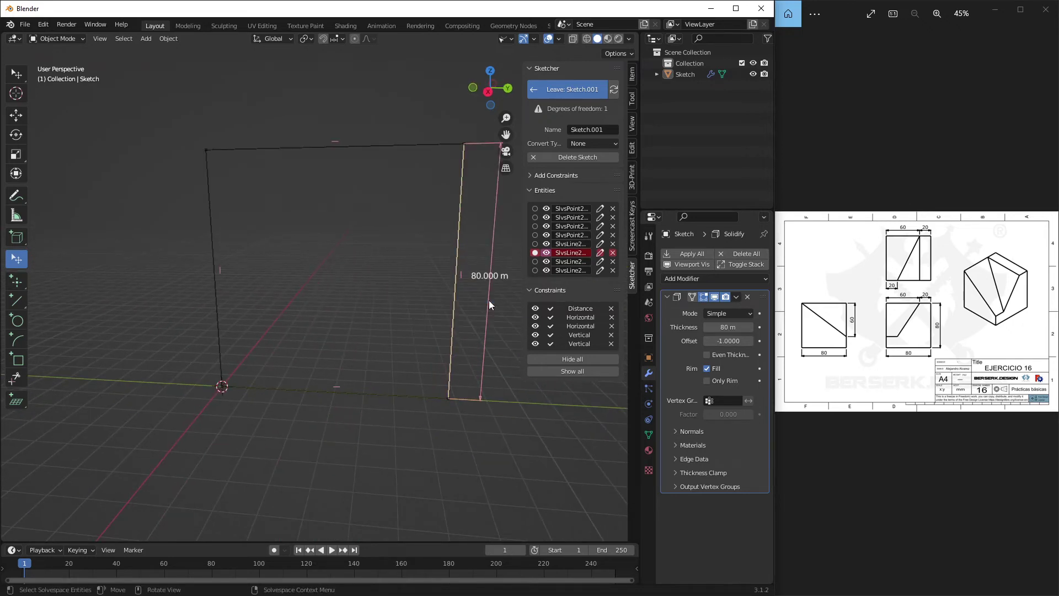
scroll(down, 3)
Draw a diagonal line from the top edge to the origin and trim off the top-left segment
key(l)
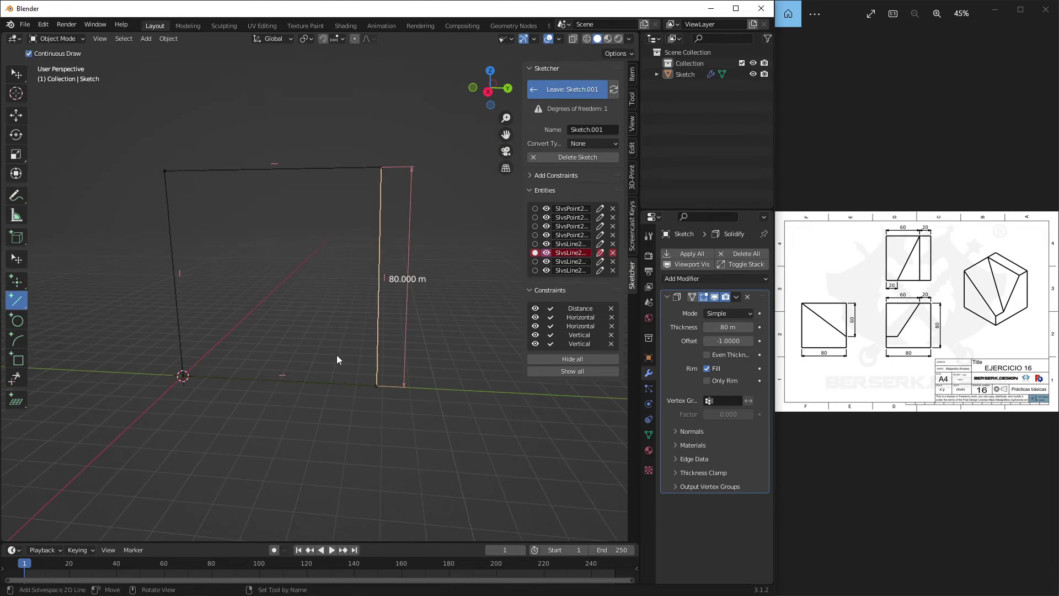
click(333, 164)
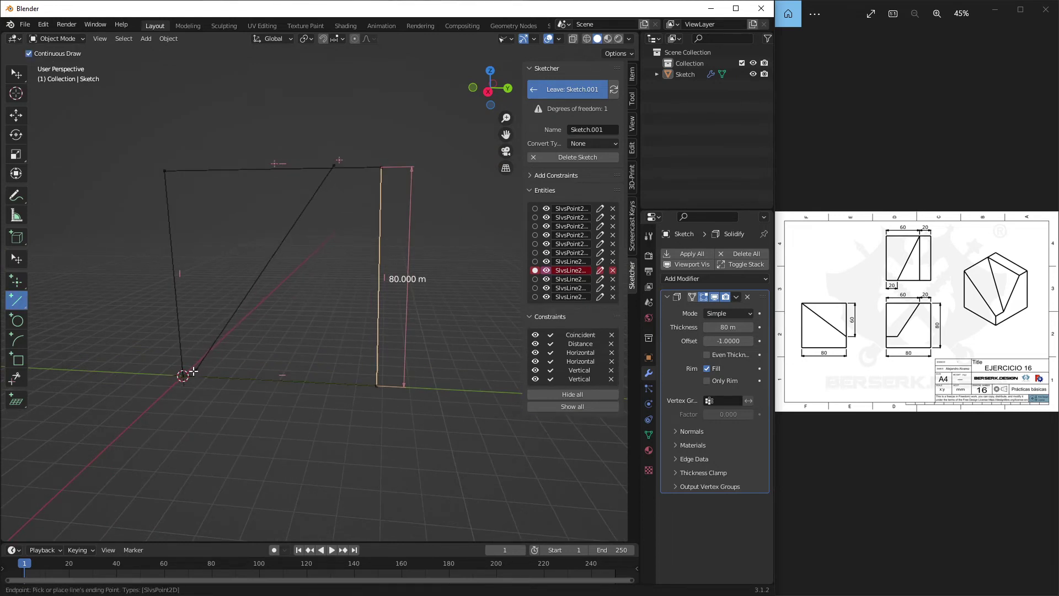
click(193, 372)
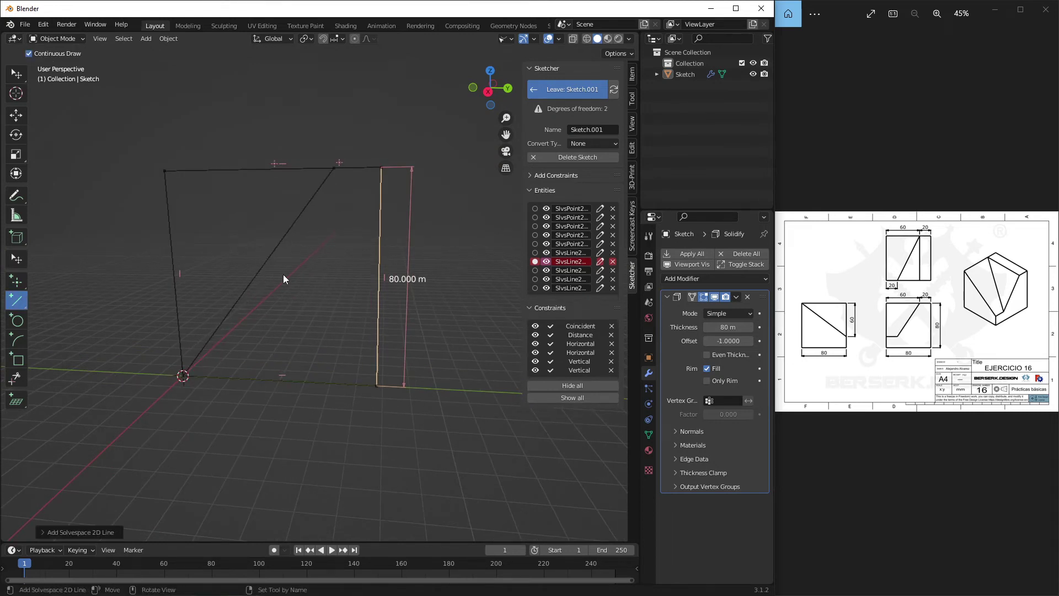
key(t)
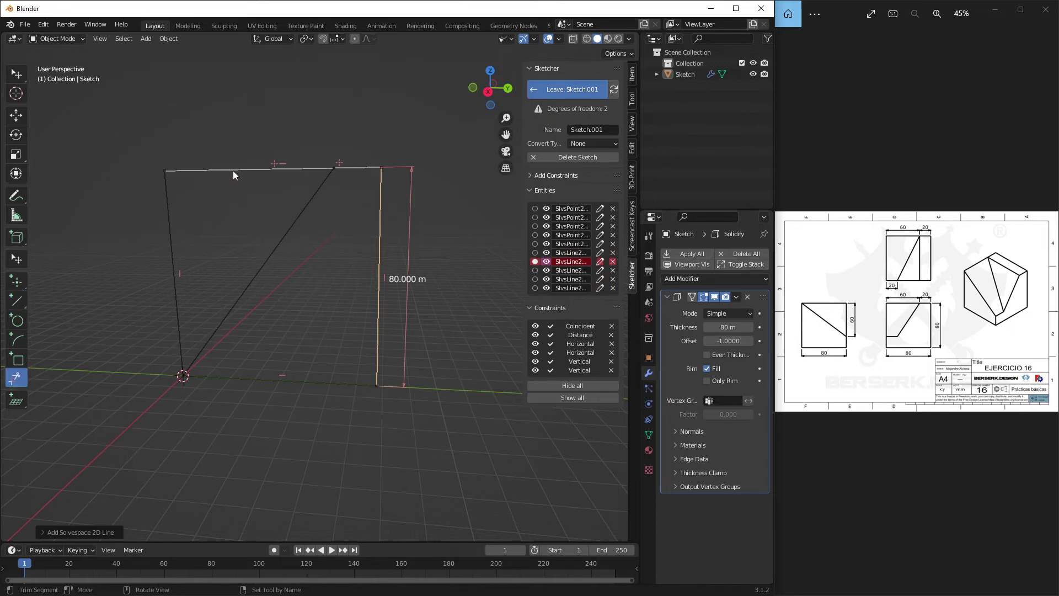
click(233, 175)
Delete the old left vertical line and the leftover stray point
key(Escape)
click(171, 234)
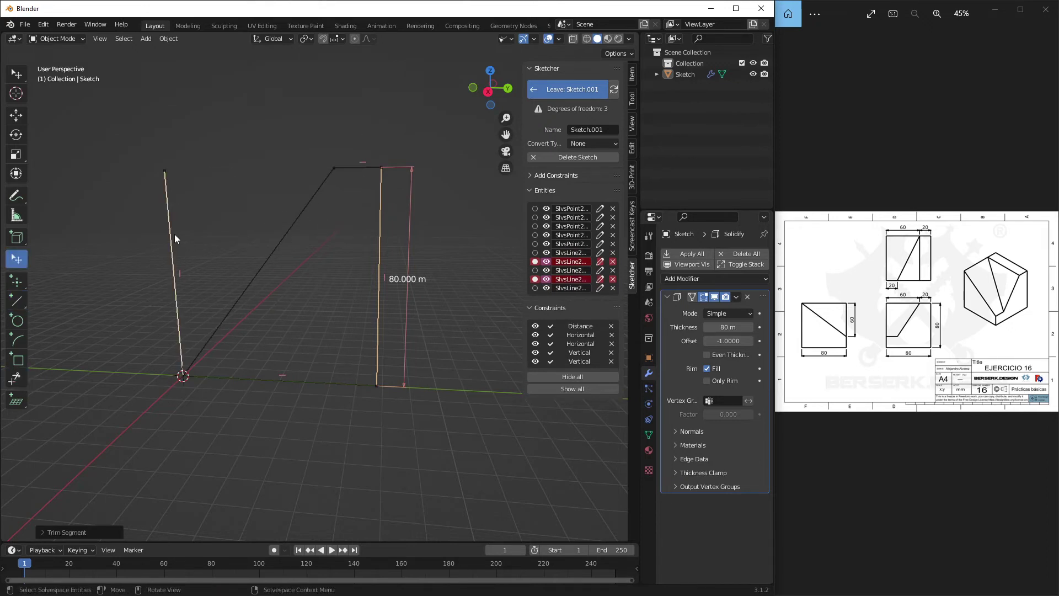
key(Delete)
click(166, 170)
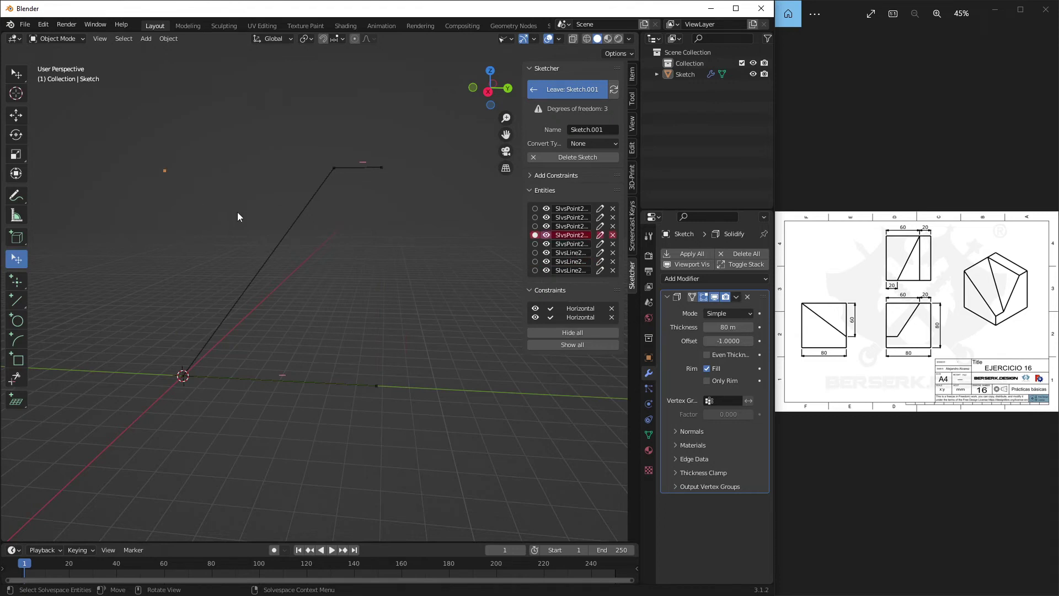
key(Delete)
Redraw the right vertical edge from the bottom-right point up to the top edge
key(l)
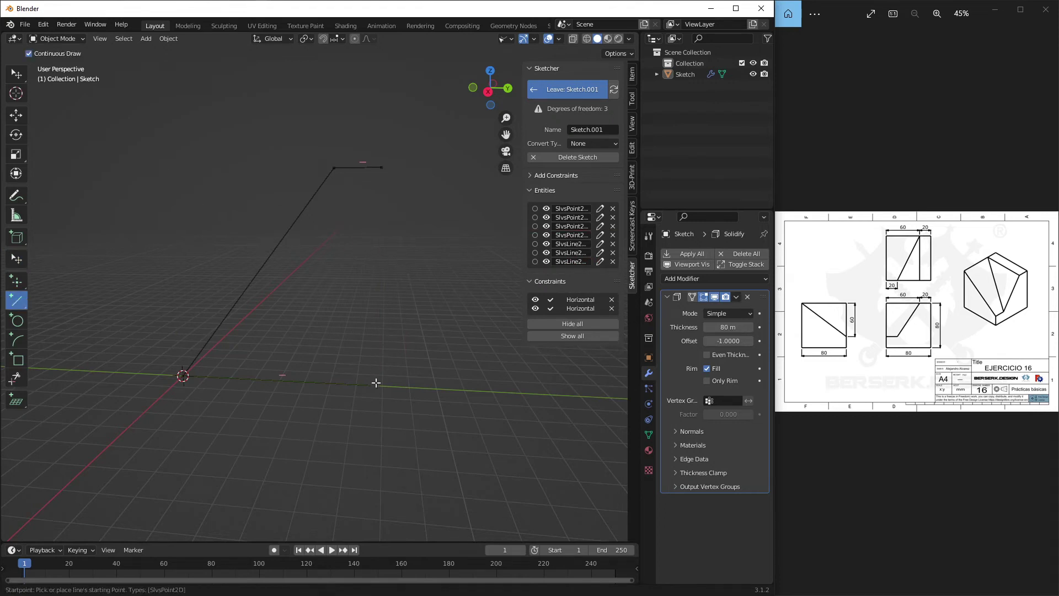
click(377, 385)
click(383, 166)
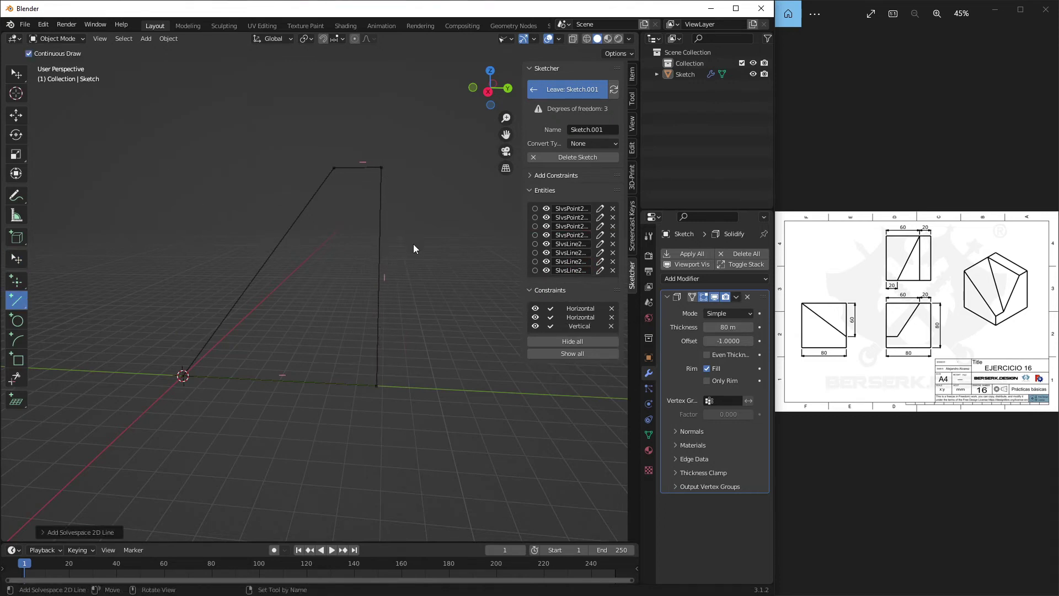
key(Escape)
drag(373, 270, 431, 260)
Give the top edge a 20 m distance dimension
click(387, 179)
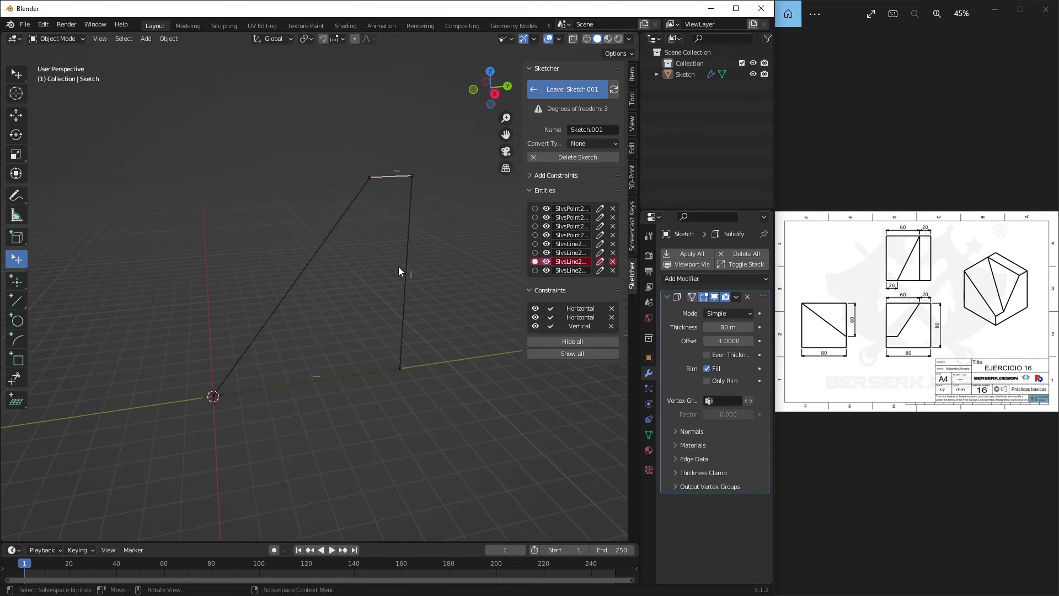
key(alt+d)
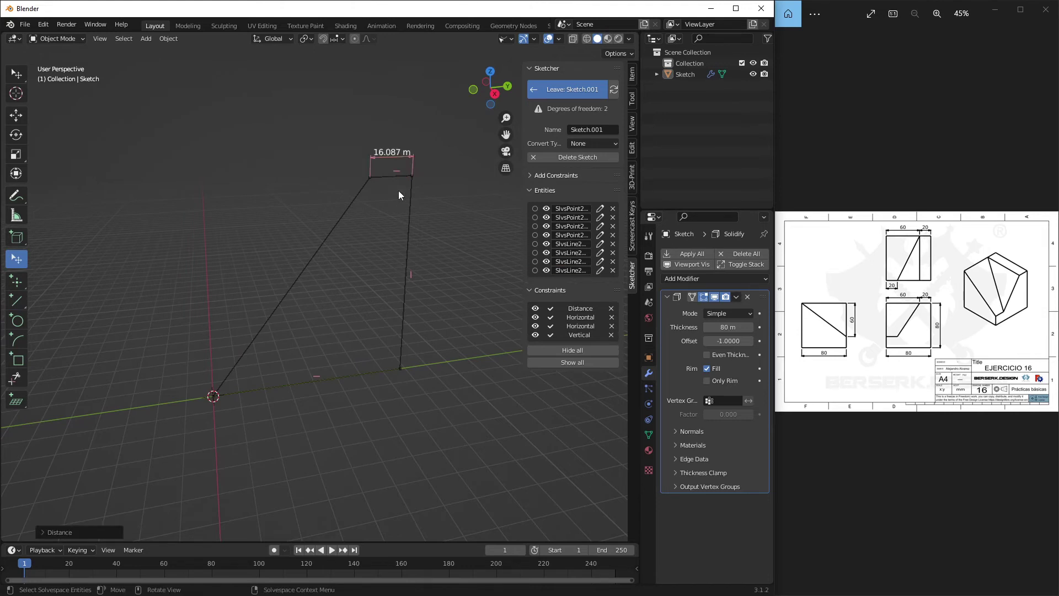
right_click(399, 154)
click(388, 157)
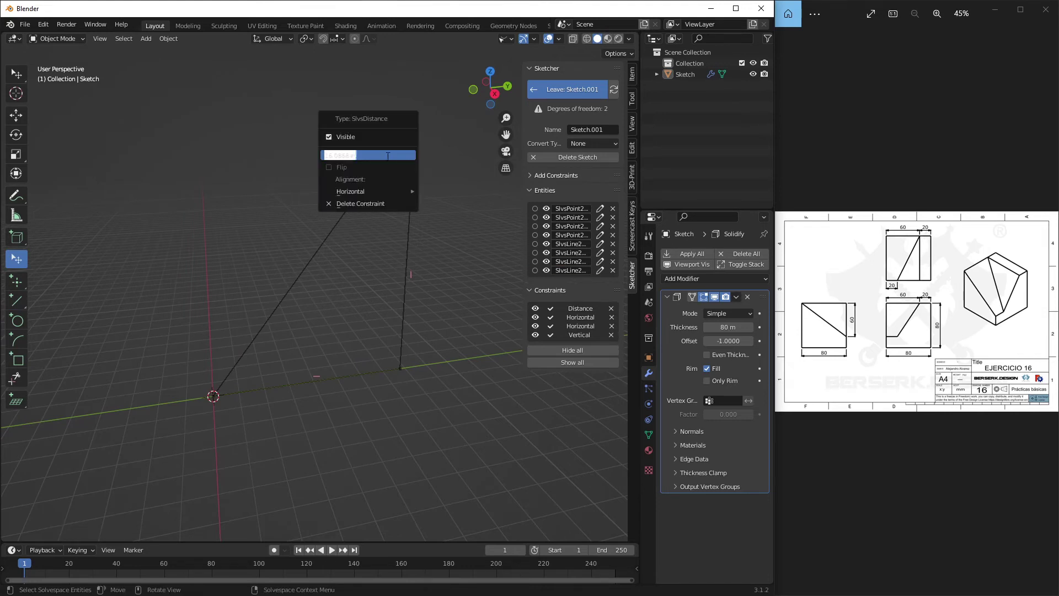
text(20)
key(Return)
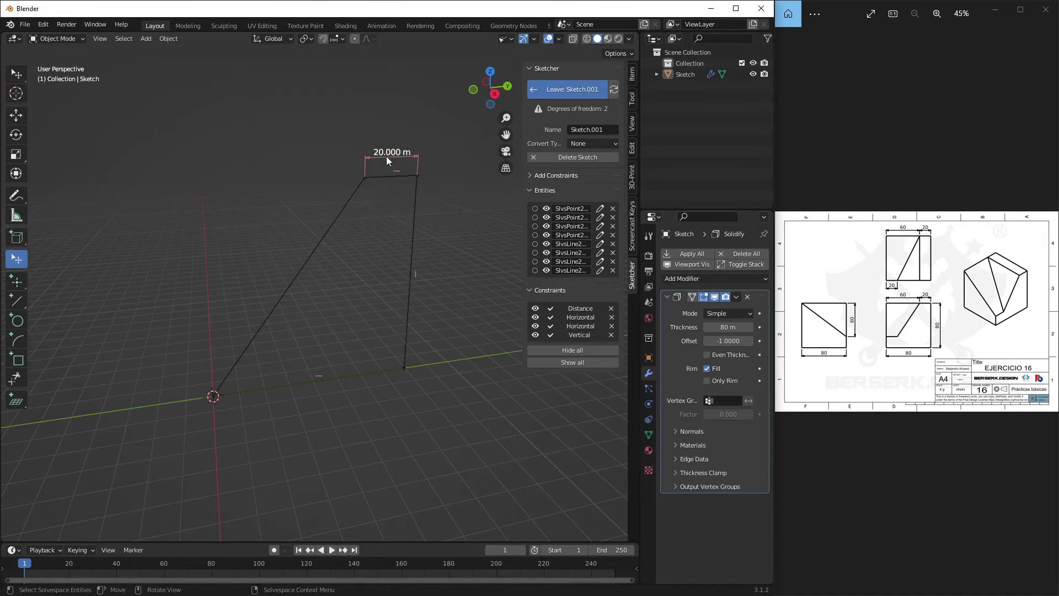
Stretch the bottom-right corner and make the bottom and right edges equal
drag(409, 370, 403, 343)
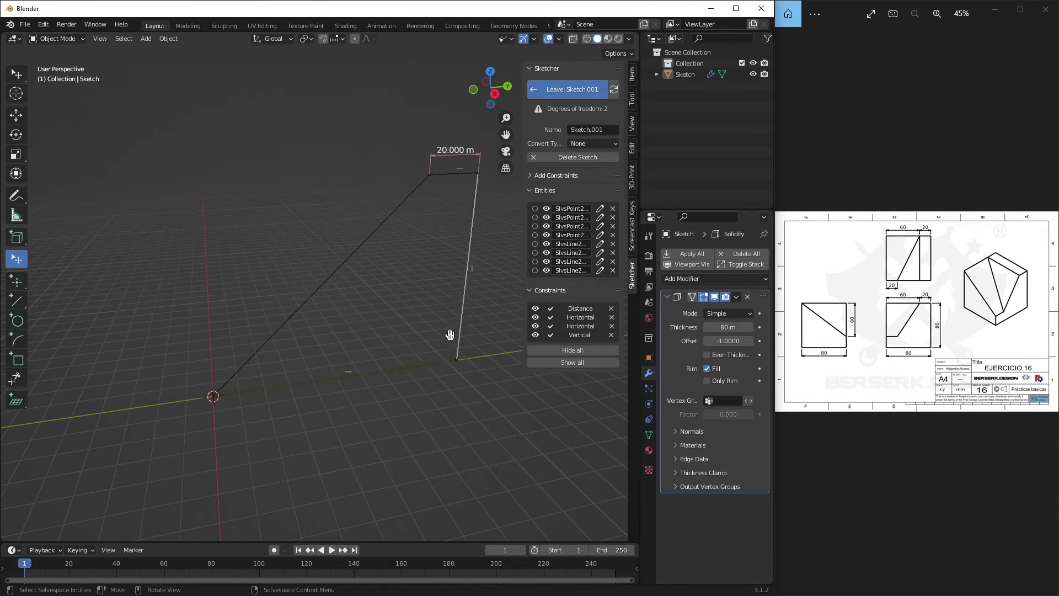
click(375, 371)
click(403, 346)
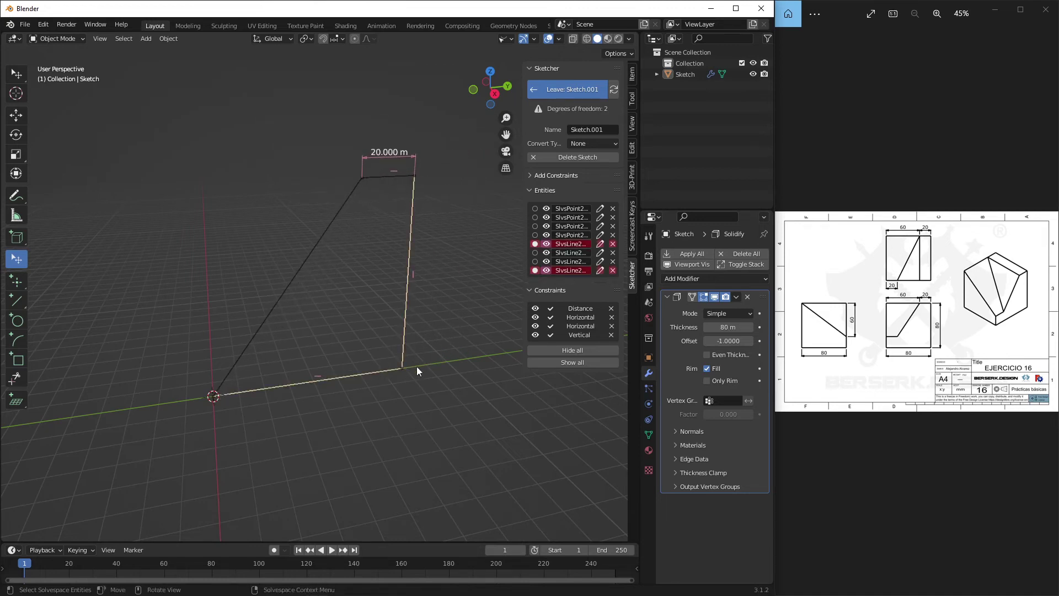
key(e)
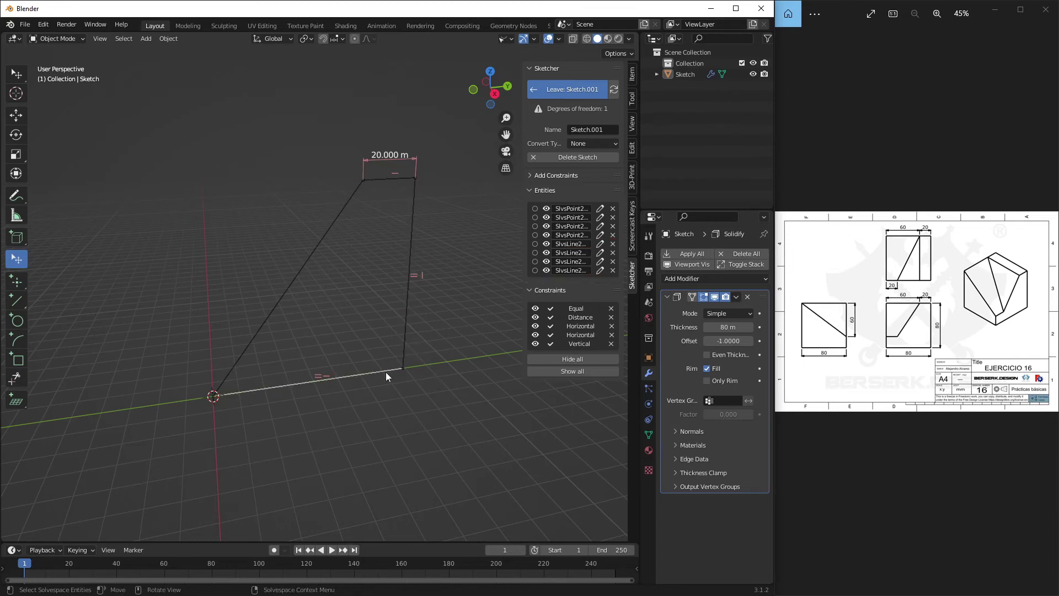
Dimension the bottom edge to 80 m, placing the dimension below the profile
click(385, 372)
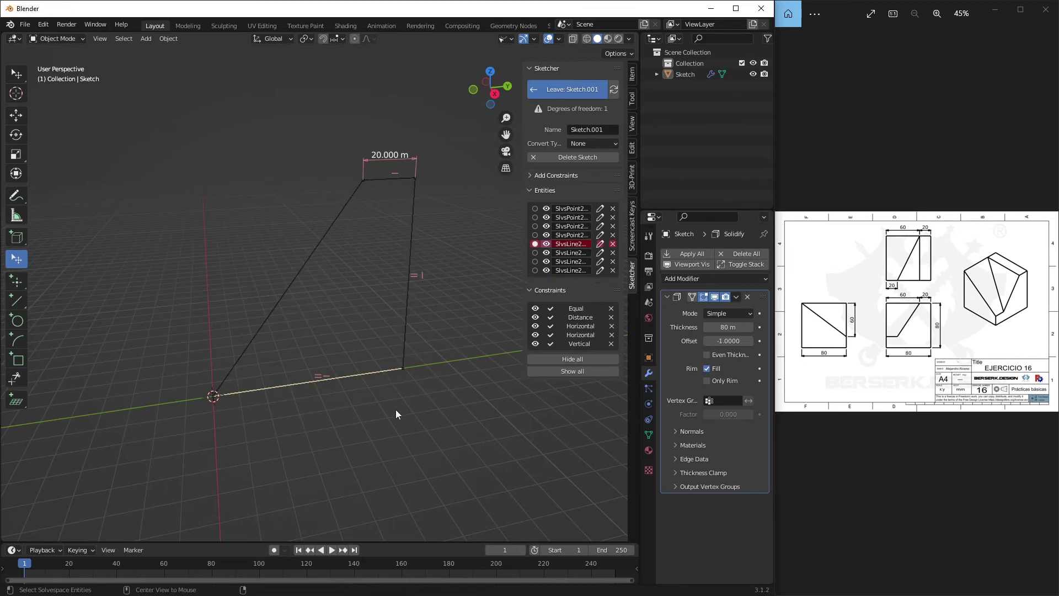
key(d)
drag(307, 362, 316, 417)
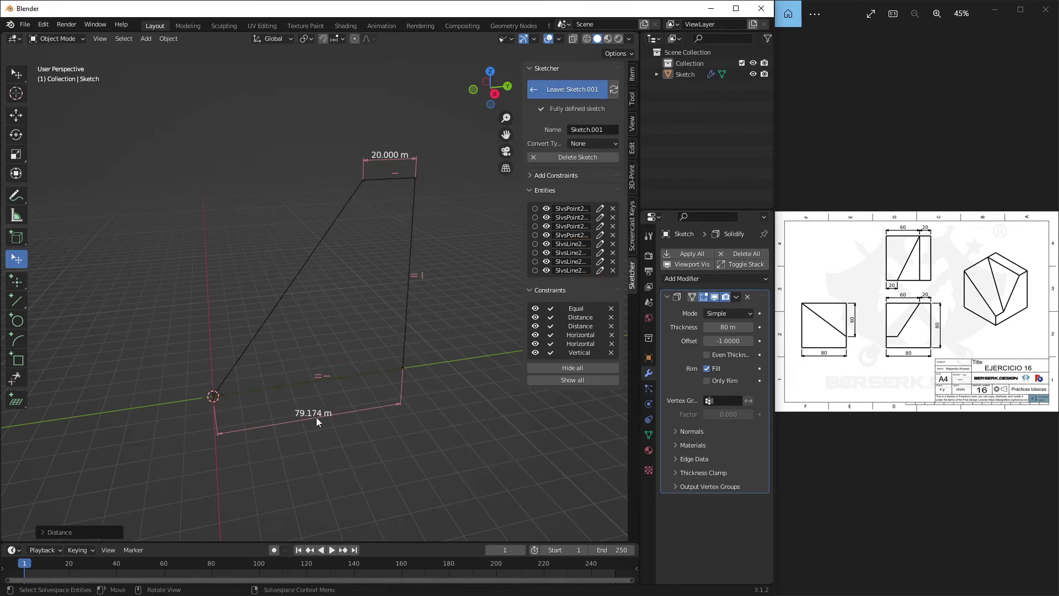
right_click(316, 417)
click(315, 417)
text(80)
key(Return)
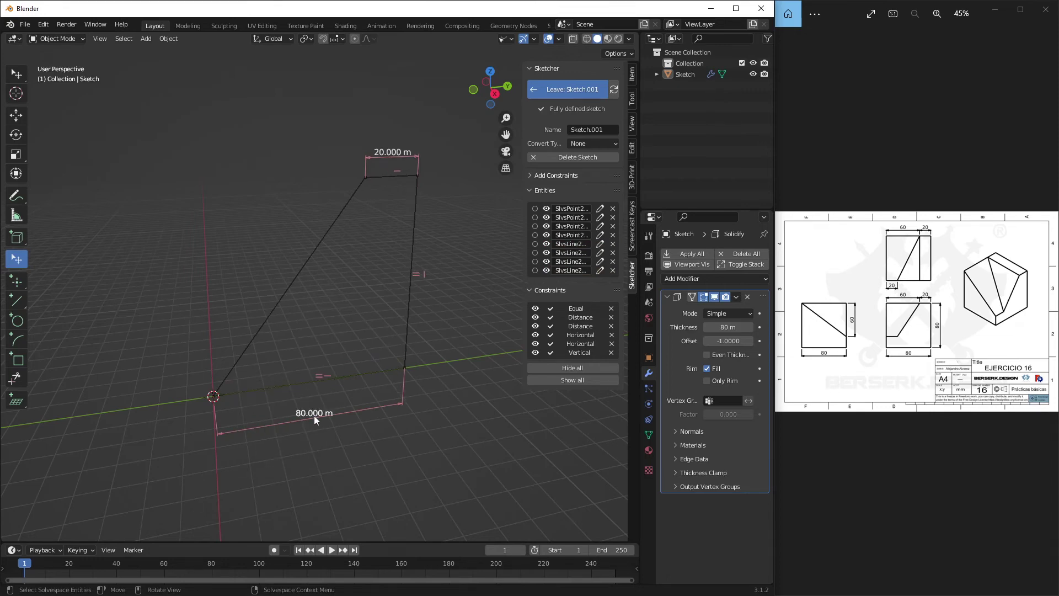
drag(337, 341, 438, 230)
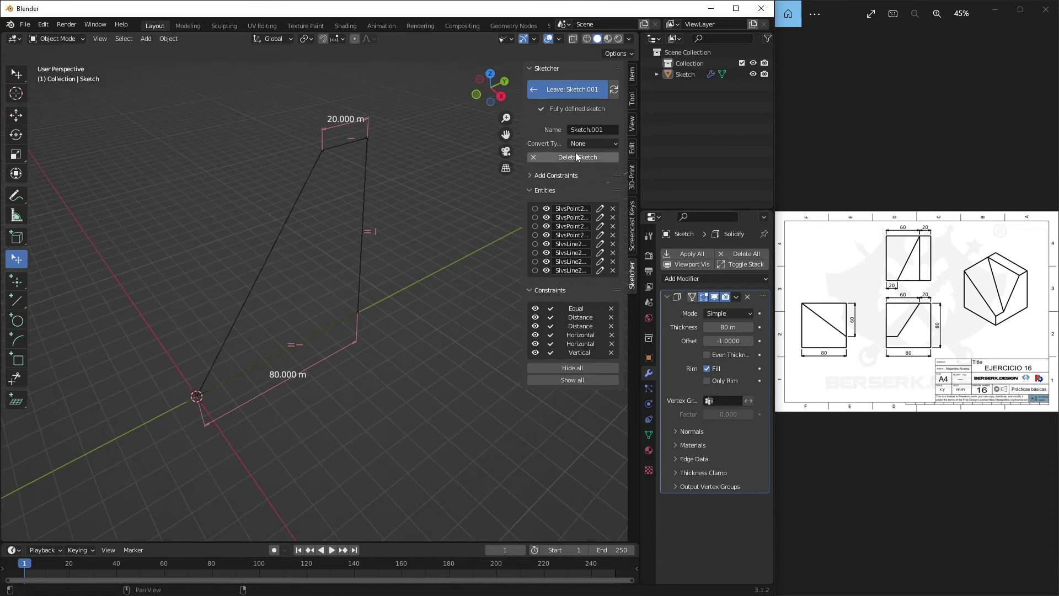
Set Sketch.001's conversion type to mesh and exit the sketch to generate it
click(583, 143)
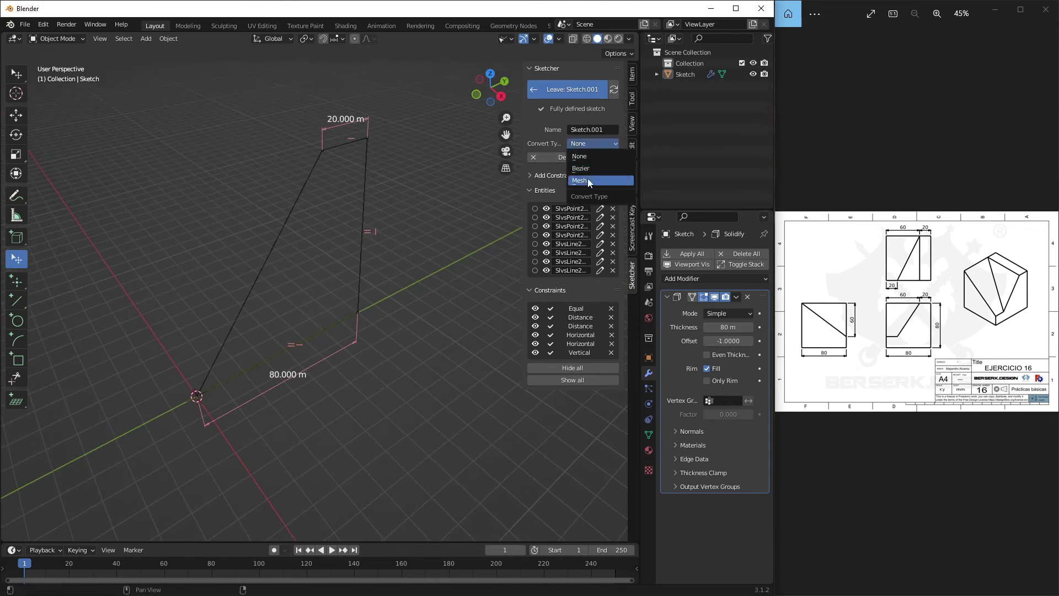
click(589, 179)
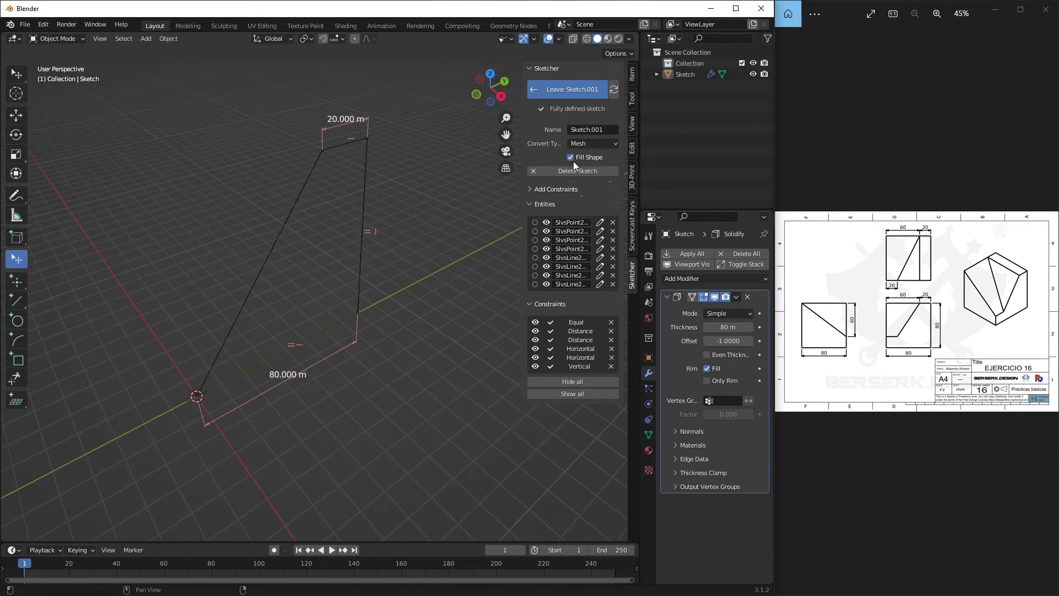
click(558, 91)
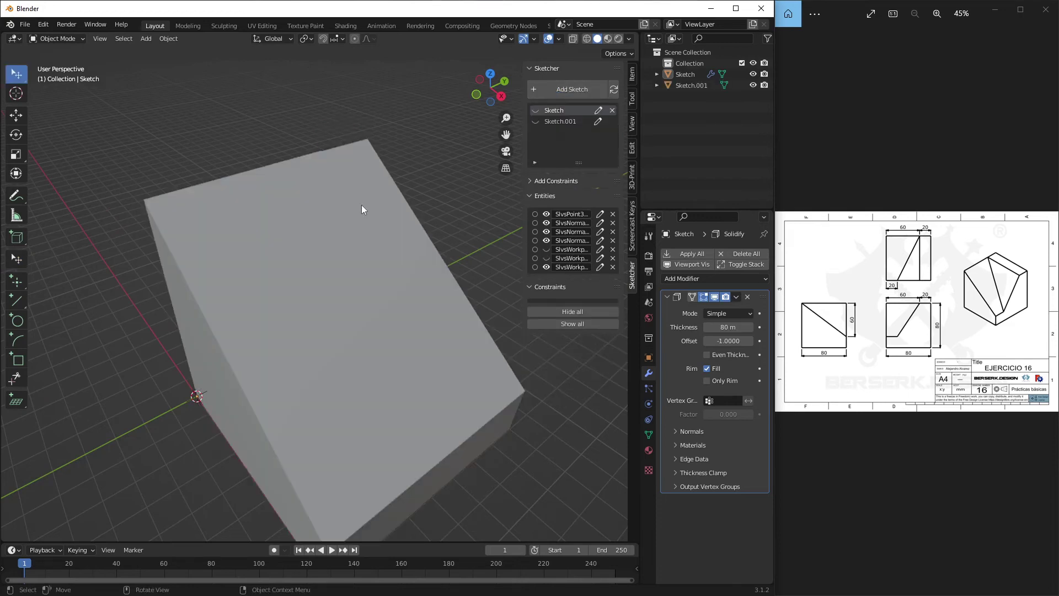
drag(362, 204, 485, 276)
Add a Solidify modifier to Sketch.001 with 80 m thickness and offset 1
click(697, 85)
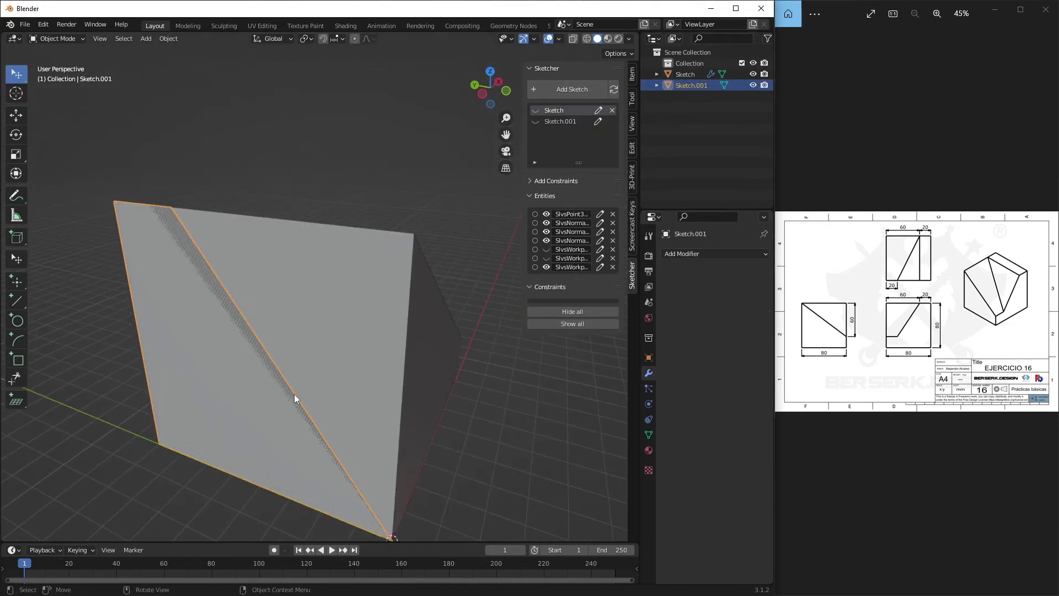
drag(294, 394, 232, 377)
click(698, 253)
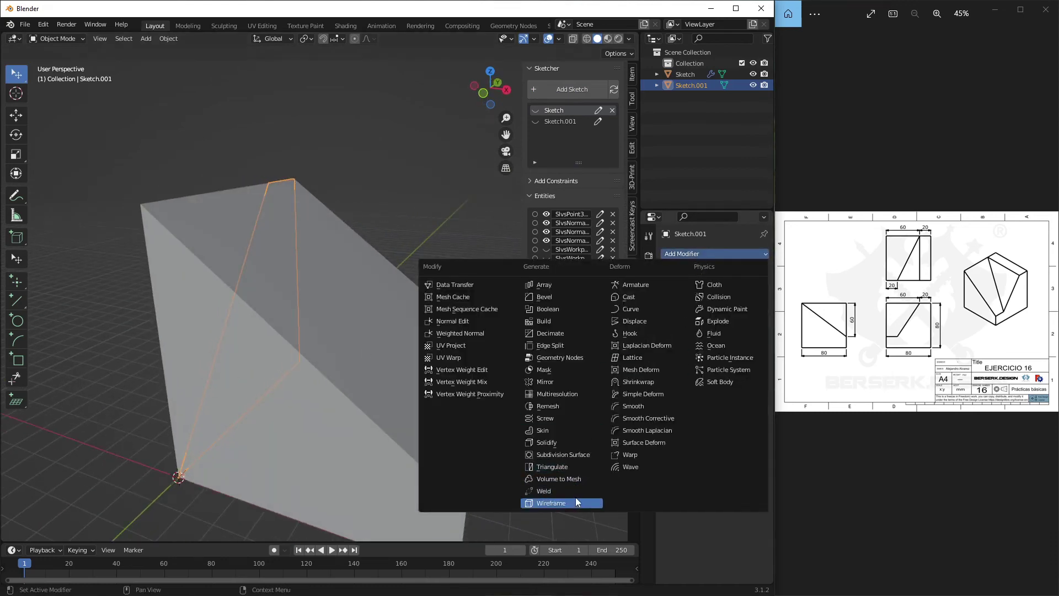
click(585, 443)
drag(518, 464, 599, 401)
double_click(728, 327)
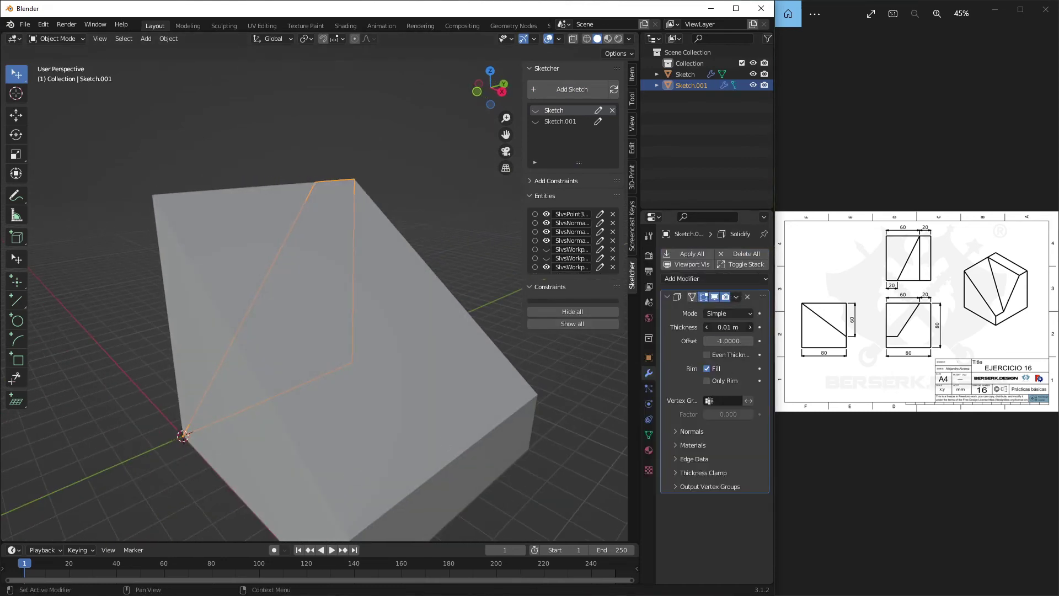
text(80)
key(Return)
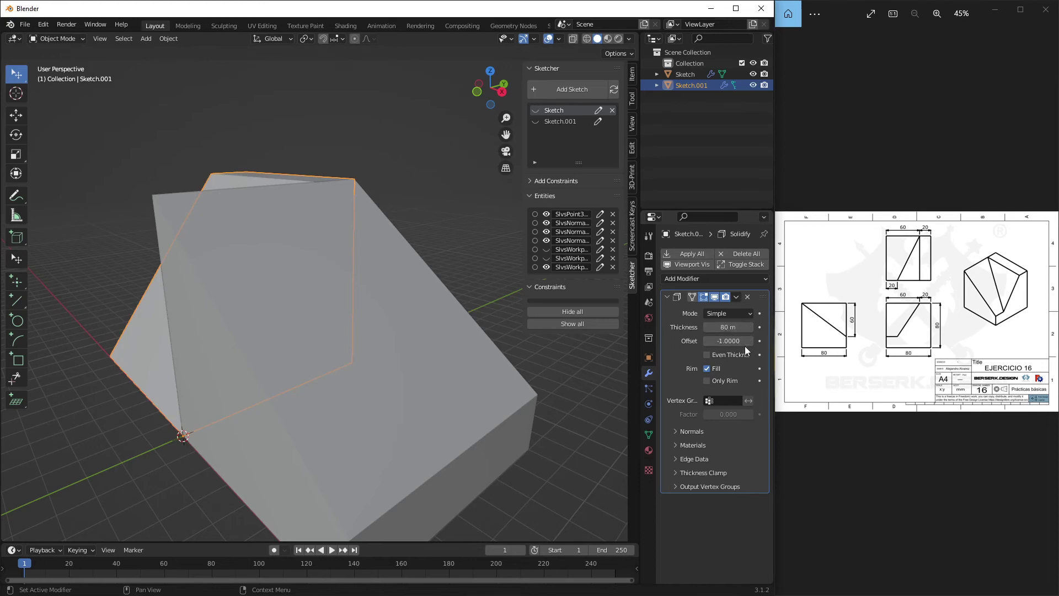
drag(730, 340, 373, 367)
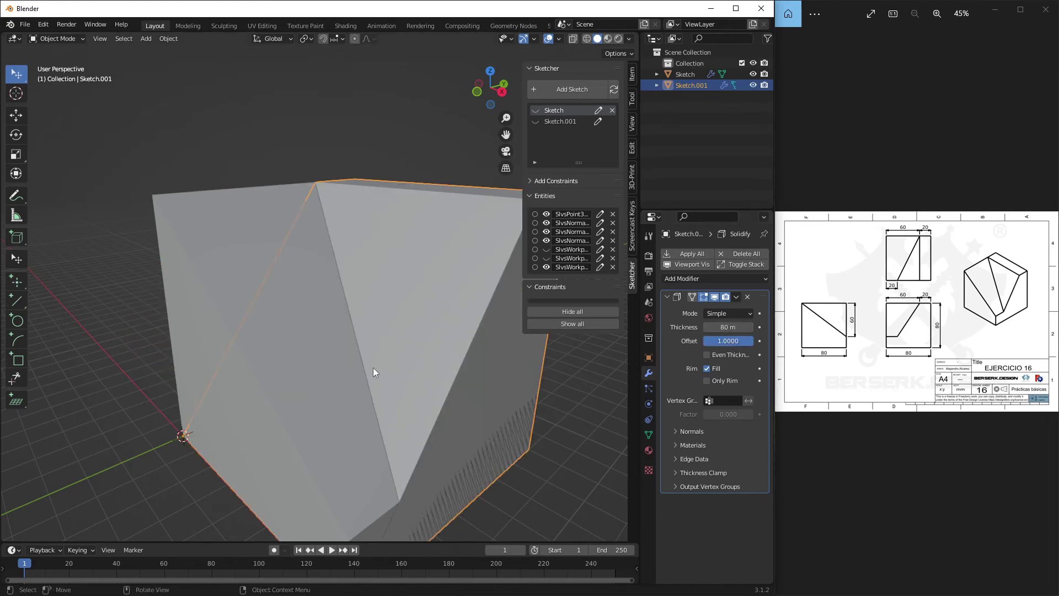
click(353, 403)
scroll(down, 3)
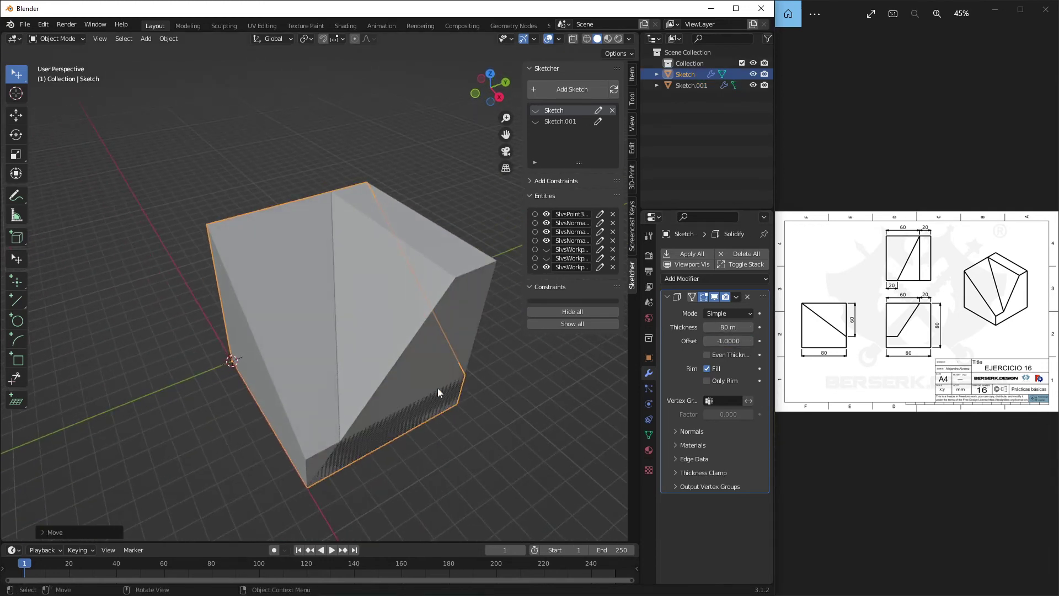
Union Sketch.001 into Sketch with BoolTool, hide the cutter, and duplicate the result as Sketch.002
click(439, 389)
click(269, 313)
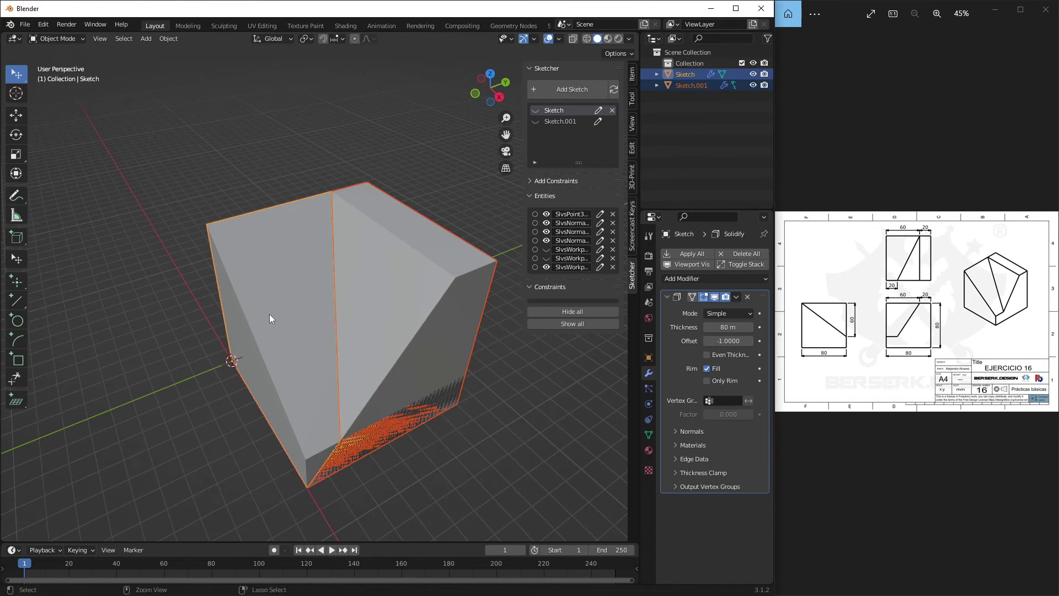
key(ctrl+KP_Add)
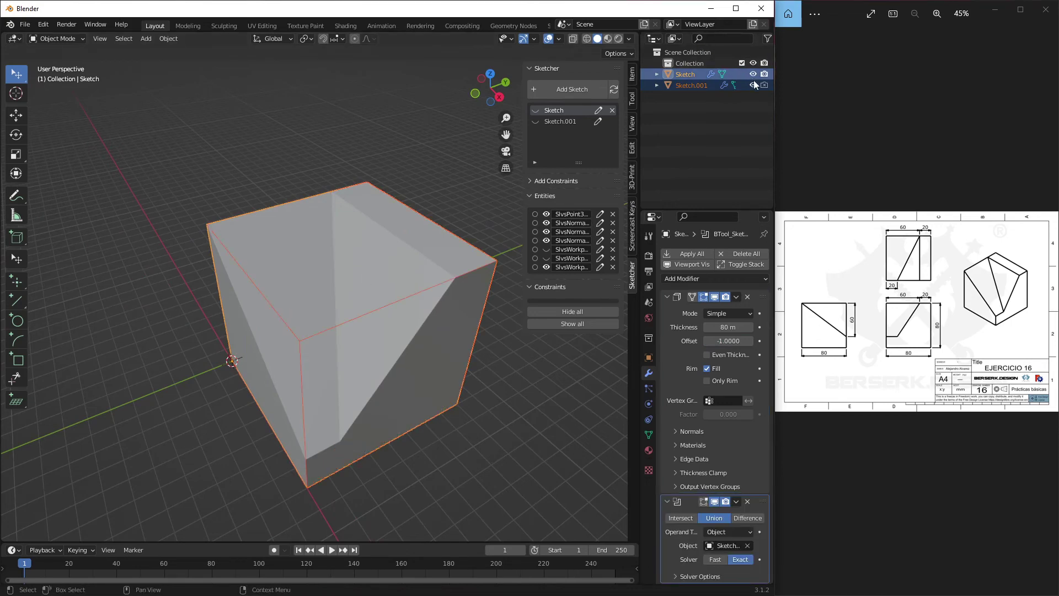
click(754, 85)
drag(479, 252, 379, 226)
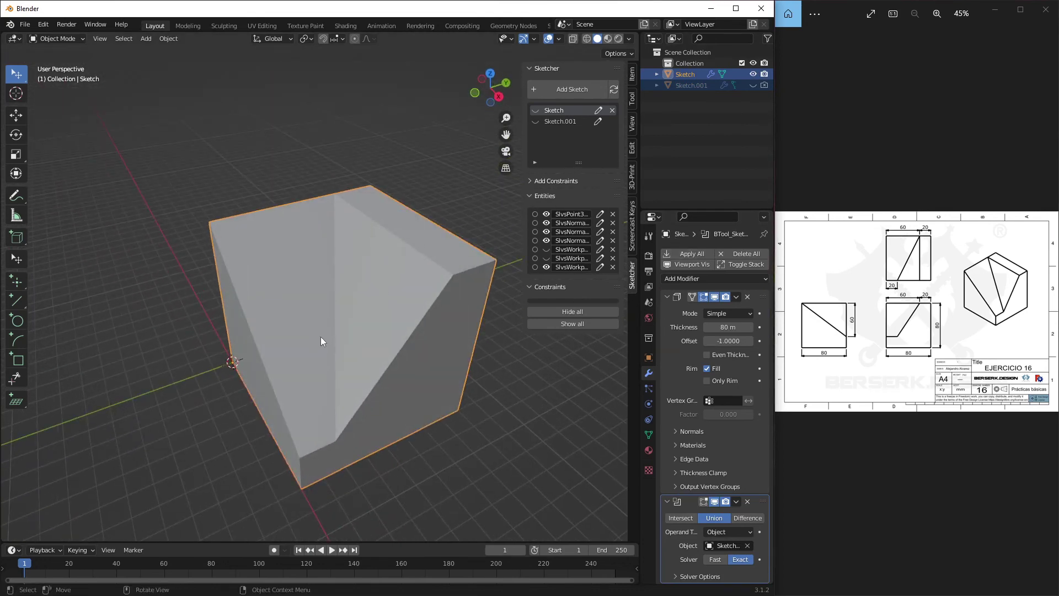
key(shift+d)
key(Escape)
Hide the original Sketch, apply all modifiers on Sketch.002, and enter Edit Mode
click(754, 74)
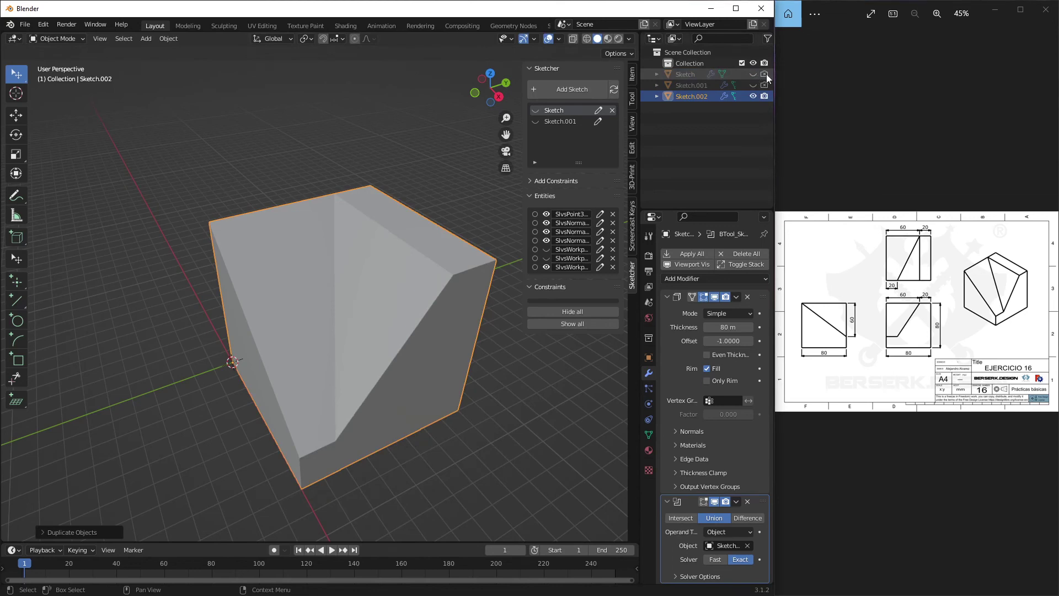
click(682, 249)
drag(497, 309, 456, 330)
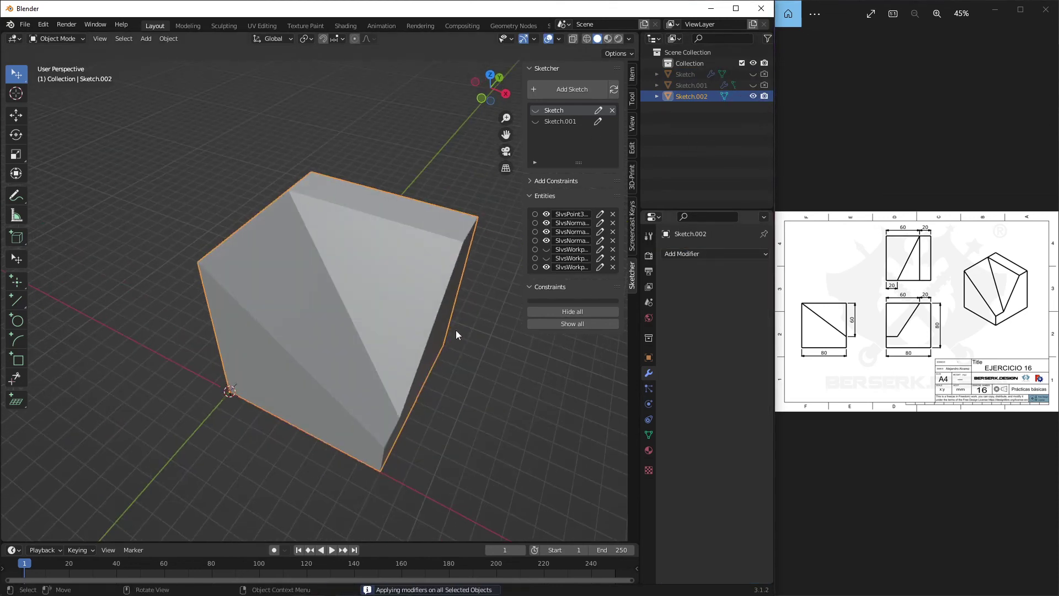
key(Tab)
drag(440, 366, 336, 297)
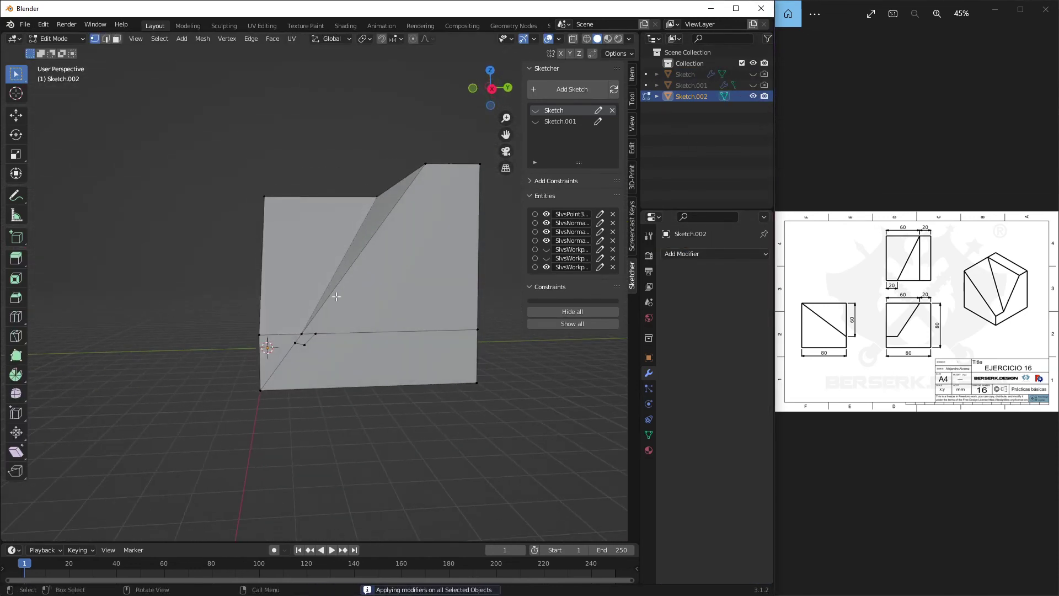
scroll(up, 3)
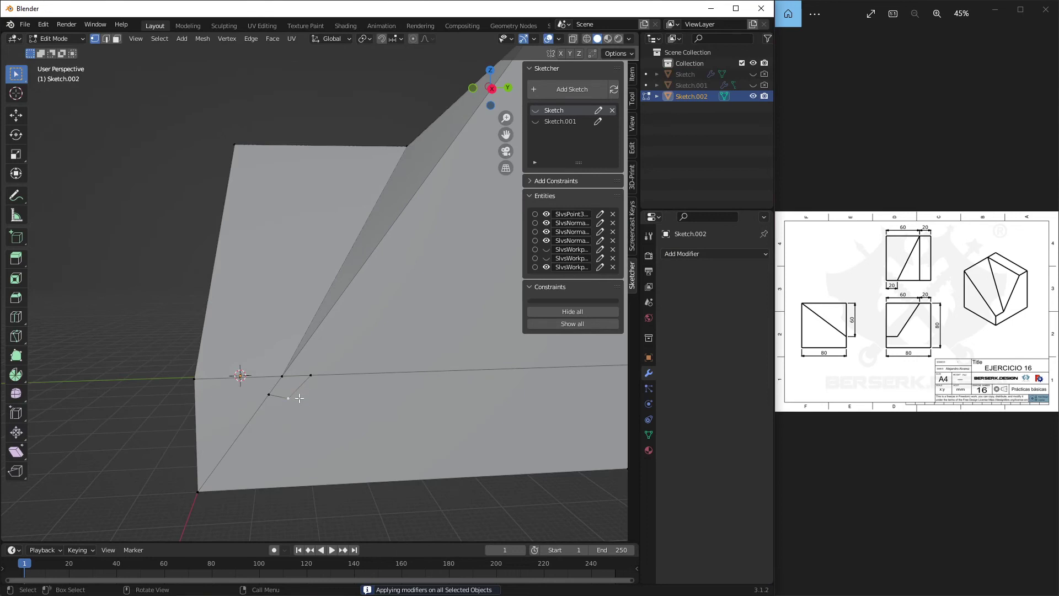
Dissolve the stray vertices and stray edge on the Sketch.002 mesh
key(x)
click(274, 475)
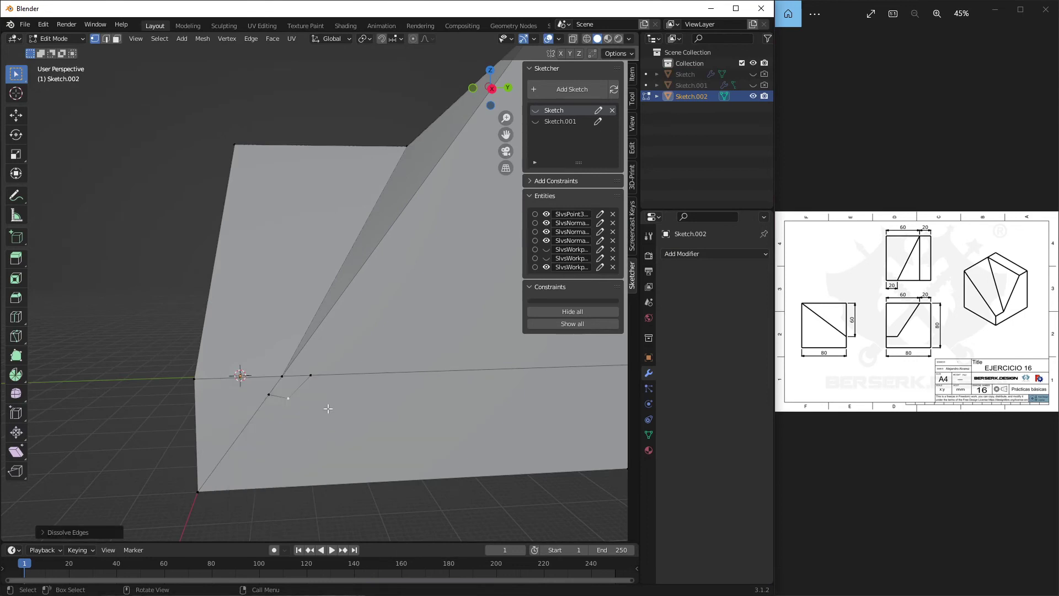
key(x)
click(277, 407)
key(x)
click(250, 390)
click(268, 392)
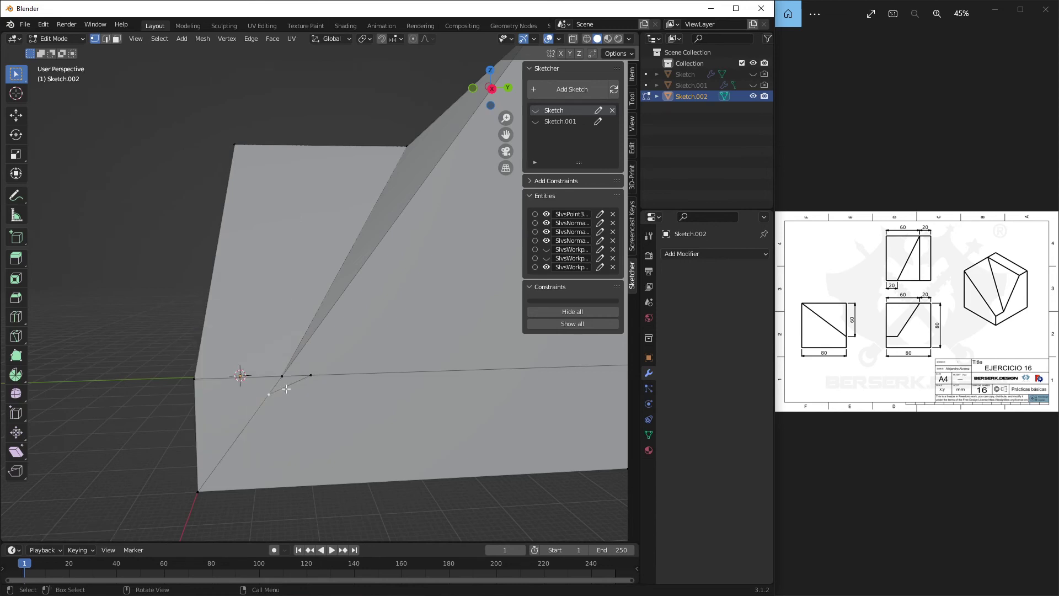
key(2)
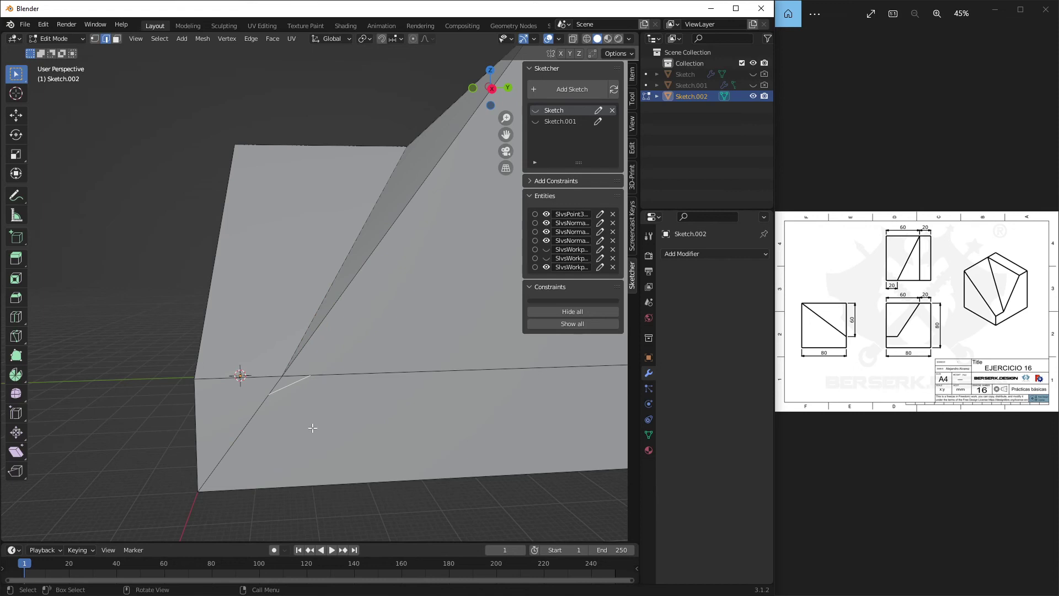
key(x)
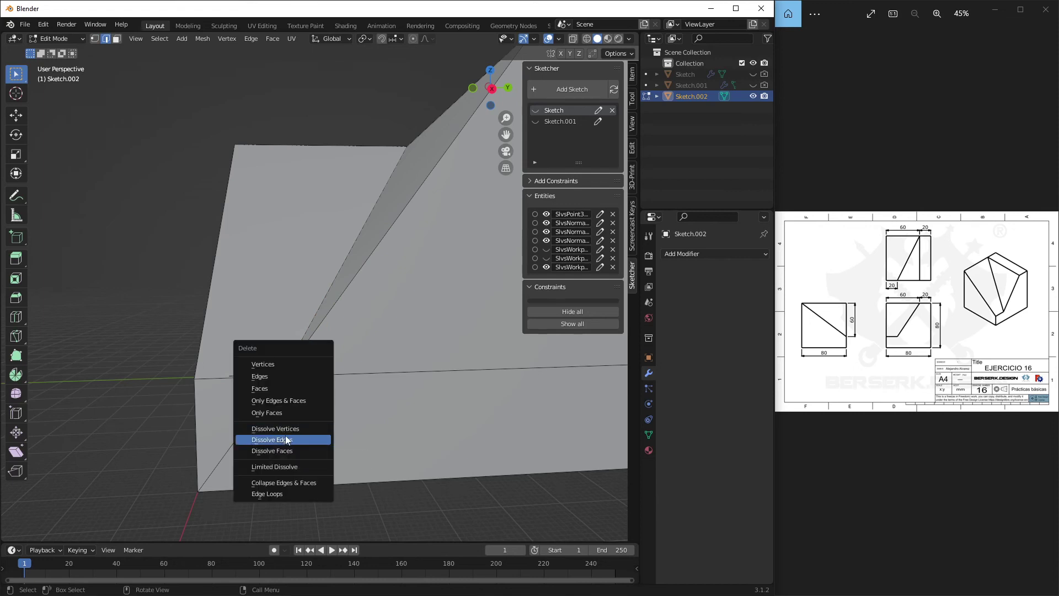
click(286, 436)
drag(290, 433, 309, 440)
key(1)
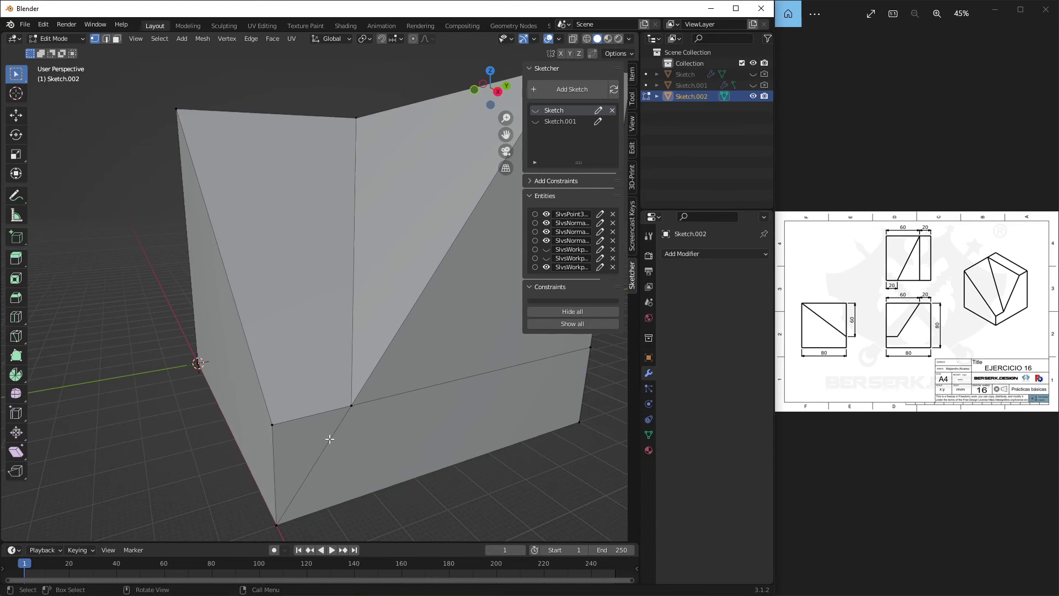
Dissolve the diagonal edges across the block's faces and return to Object Mode
key(2)
click(329, 440)
key(x)
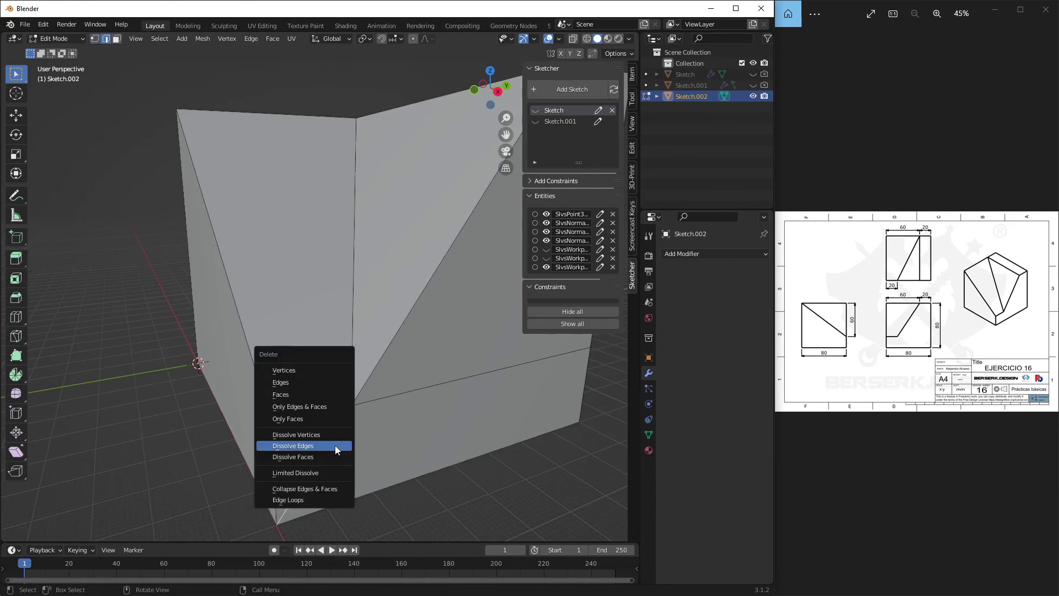
click(335, 446)
drag(335, 446, 408, 221)
click(406, 298)
key(x)
click(406, 297)
click(319, 260)
key(x)
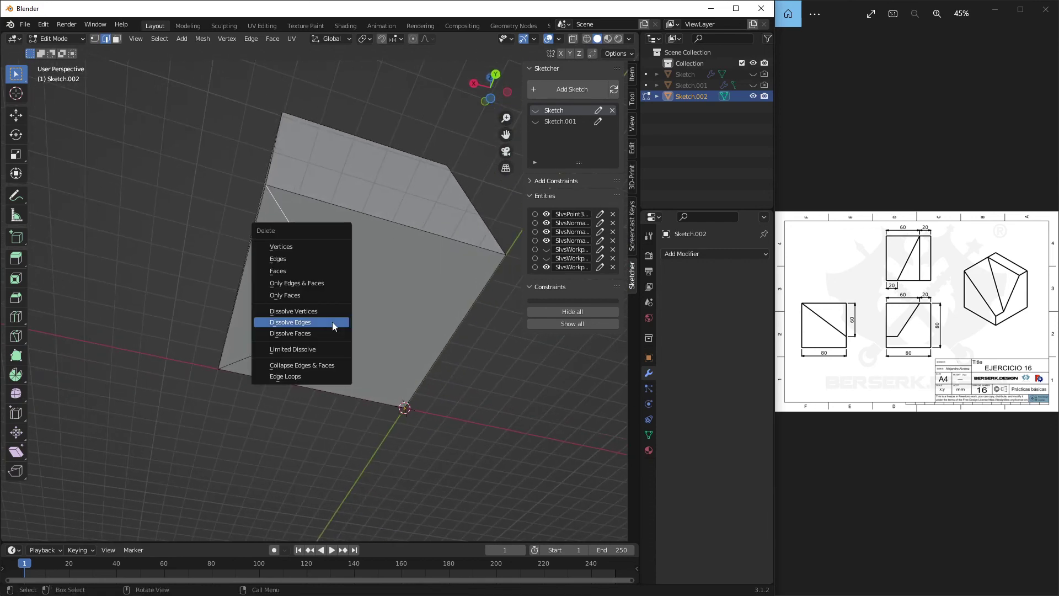
click(332, 322)
drag(313, 324, 431, 351)
key(Tab)
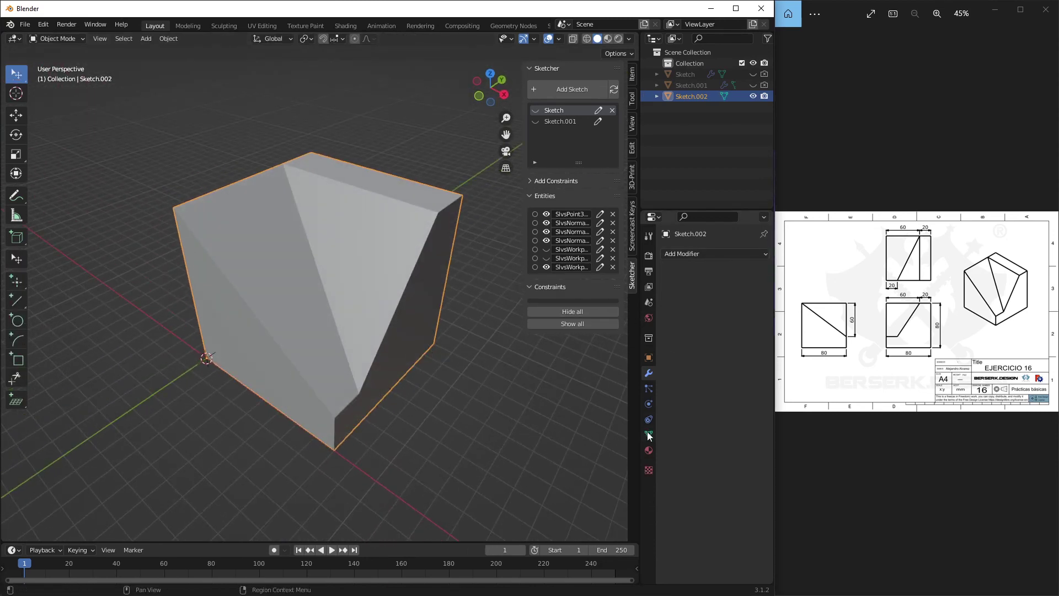
Create a new material, Material.001, on Sketch.002 with a pink base colour
click(649, 450)
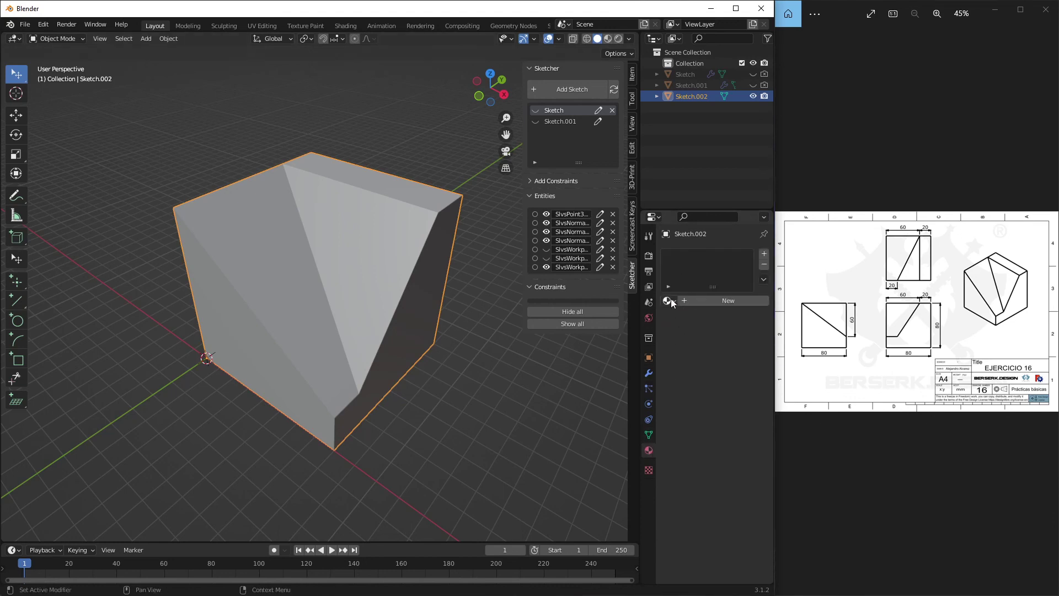
click(669, 301)
click(729, 301)
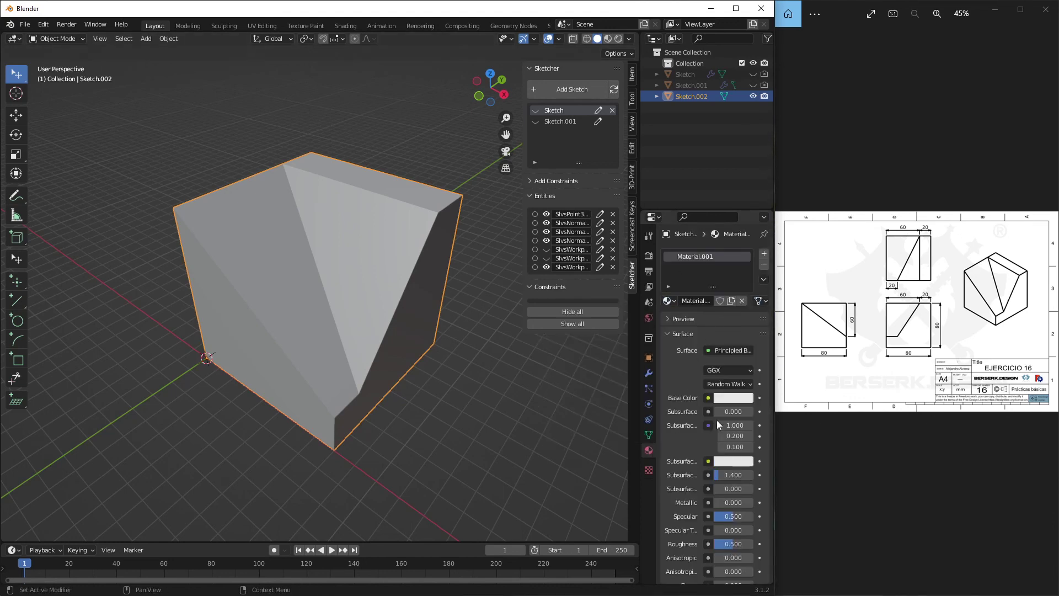
click(734, 398)
click(700, 307)
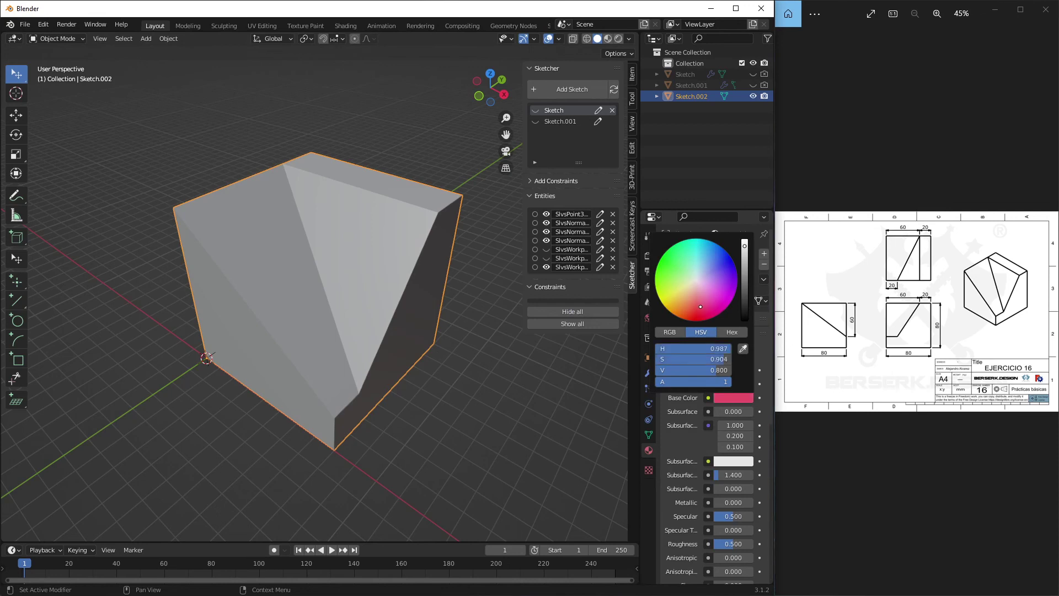
Switch to Material Preview shading and adjust the base colour to crimson-pink
click(607, 39)
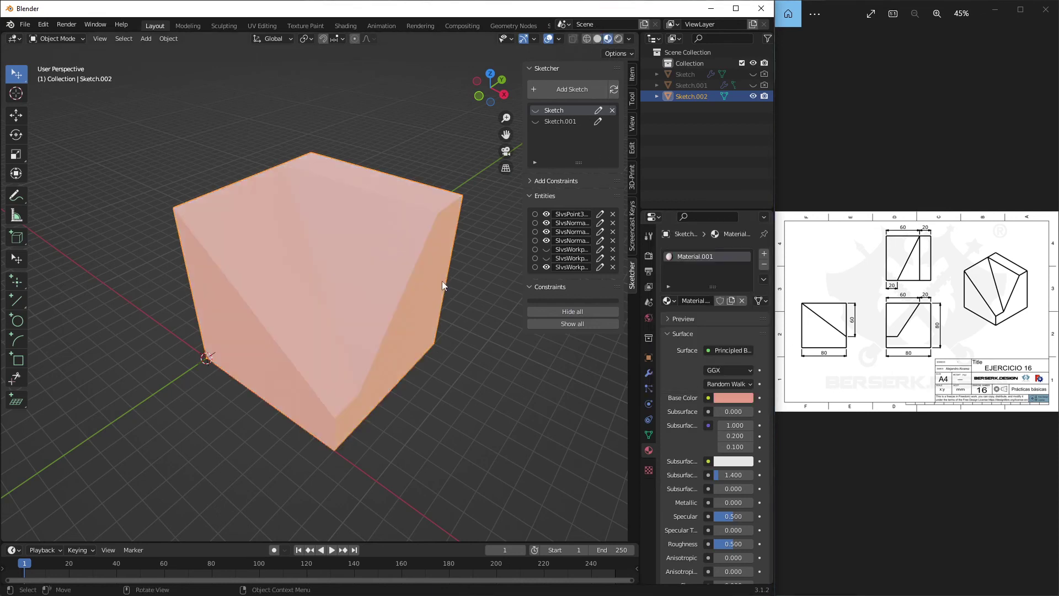
drag(414, 338, 442, 340)
click(734, 398)
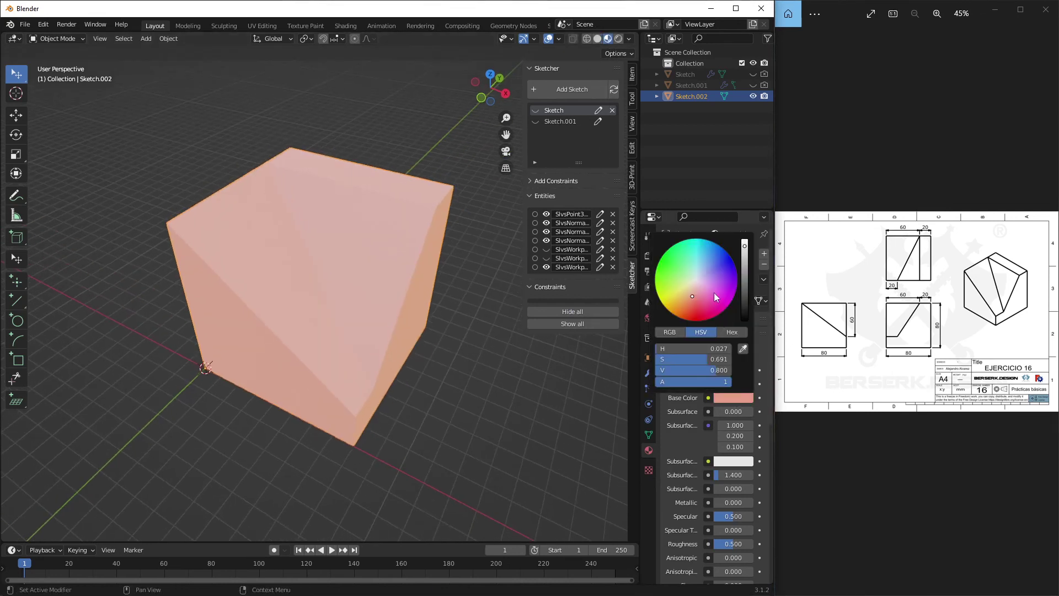
click(695, 303)
click(696, 304)
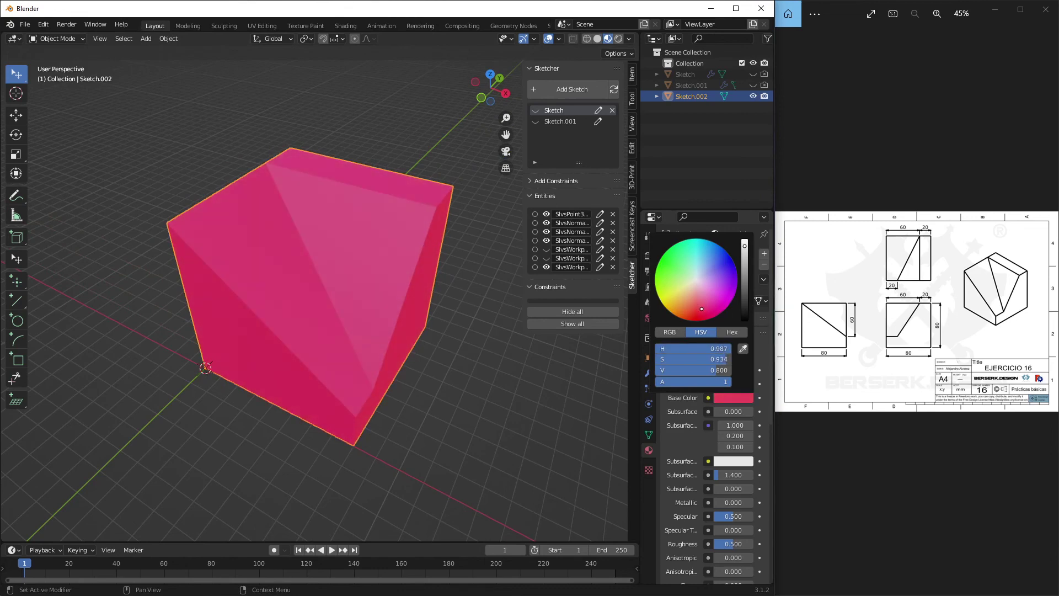
click(448, 385)
drag(448, 385, 483, 402)
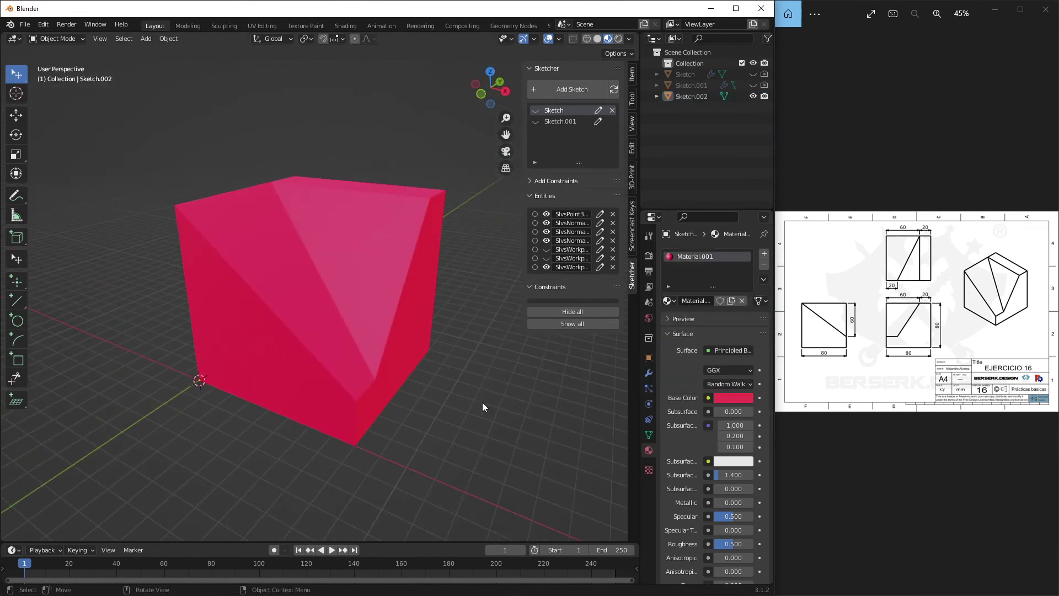